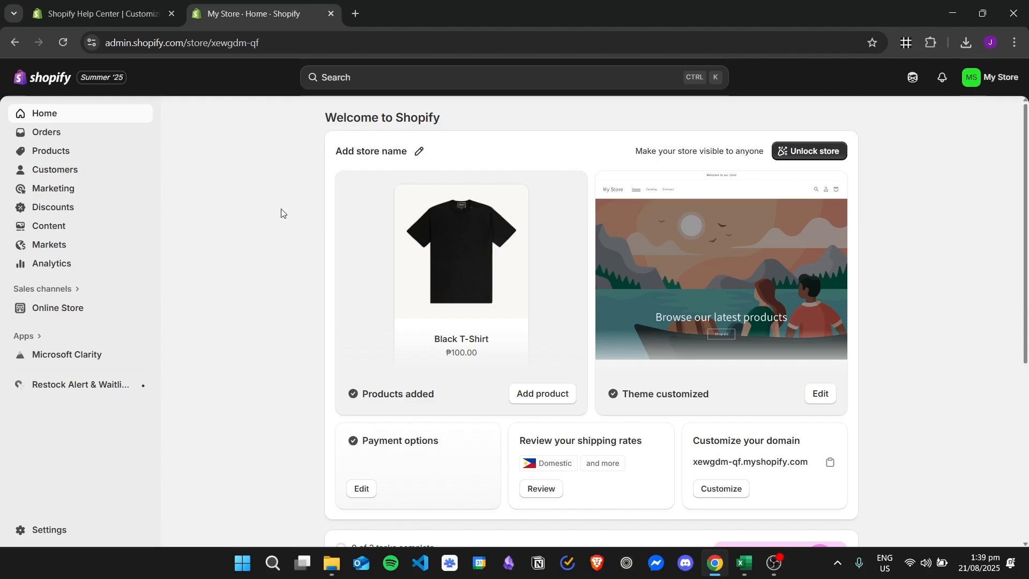
- Open the packing slip template editor from the store's shipping and delivery settings
left_click(74, 530)
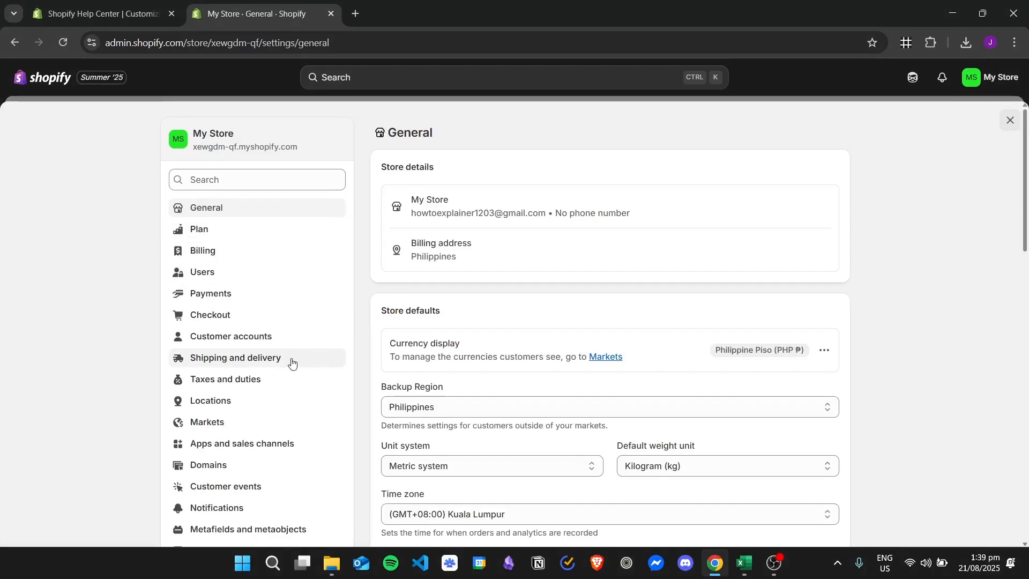
left_click(292, 363)
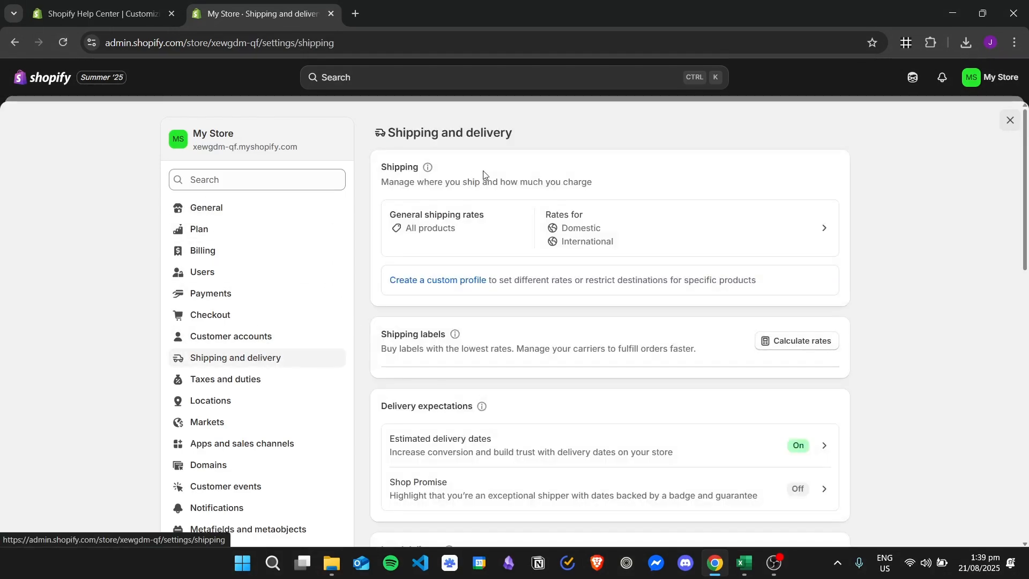
scroll(578, 195, "down", 15)
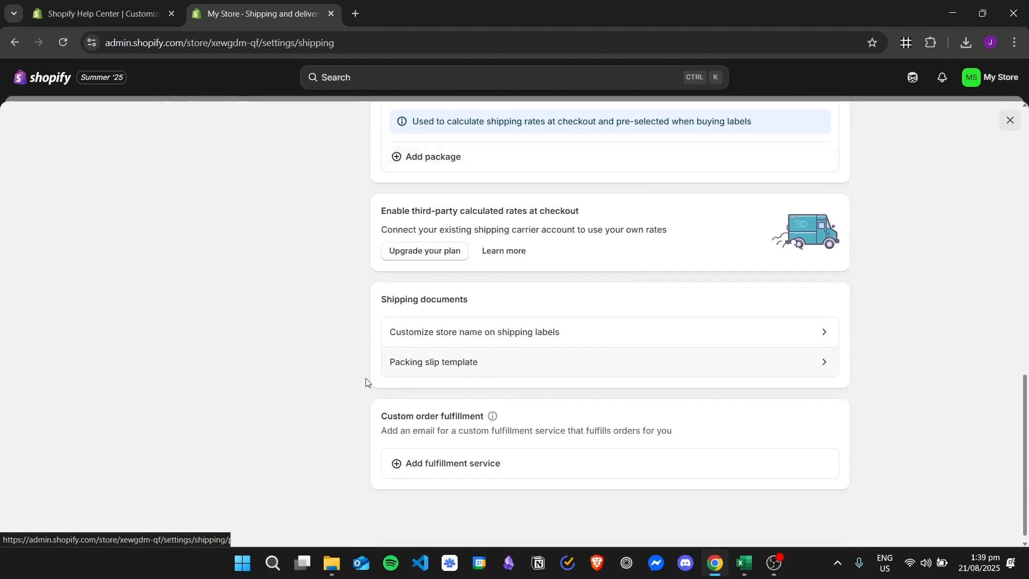
left_click(510, 366)
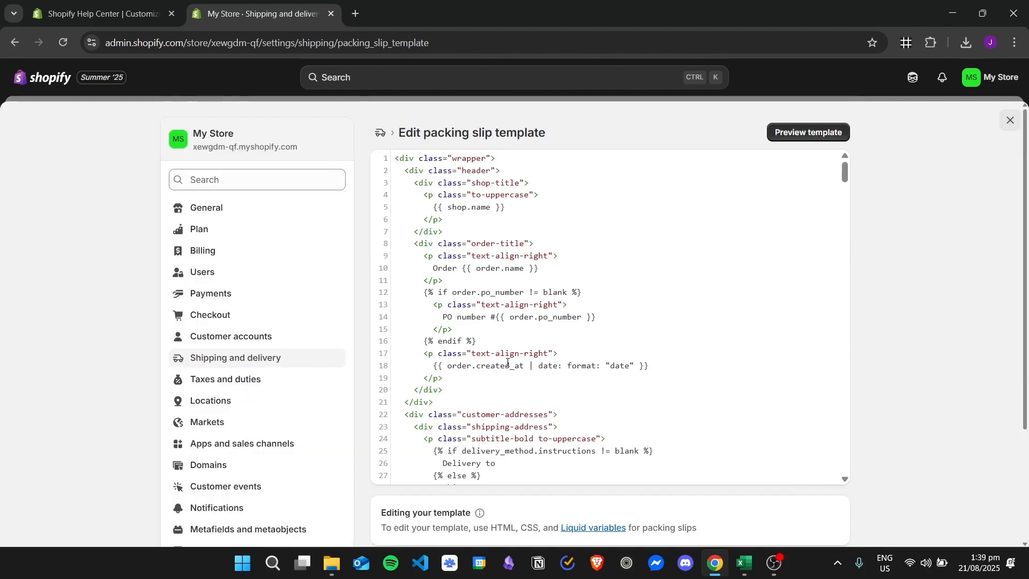
- Preview the packing slip template and examine the store name heading at its top
left_click(796, 136)
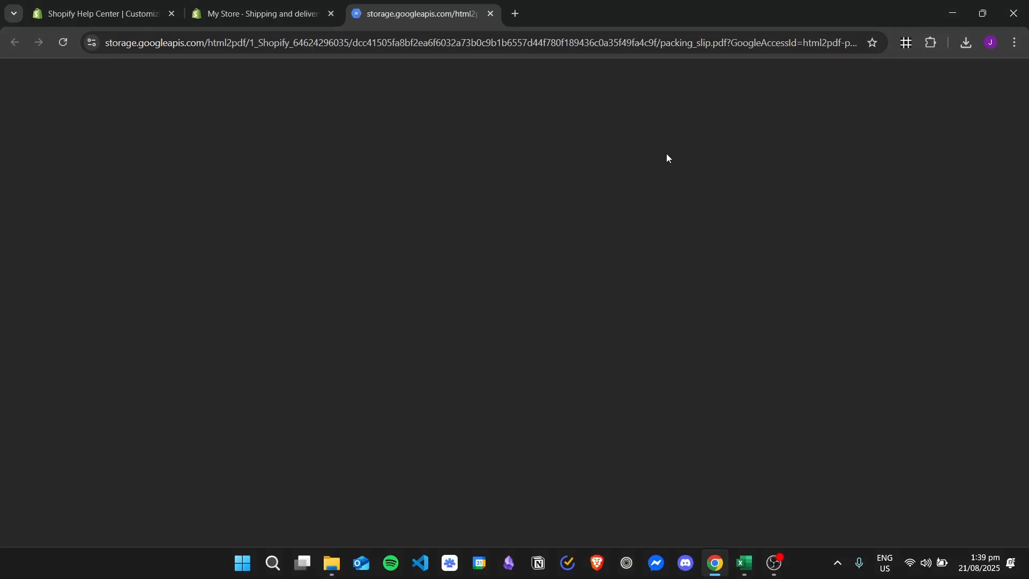
scroll(589, 231, "down", 5)
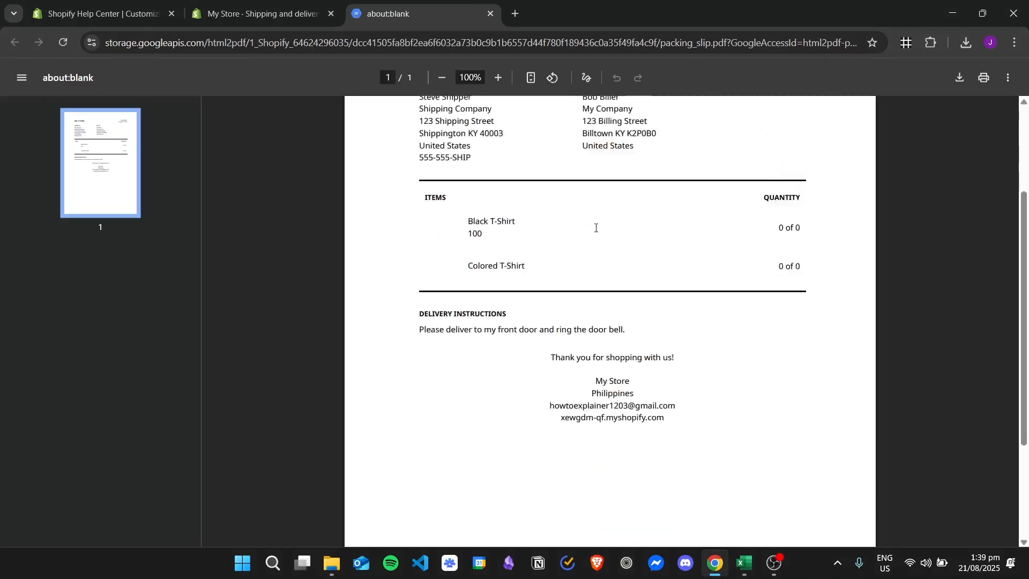
scroll(582, 264, "up", 5)
scroll(583, 261, "up", 1)
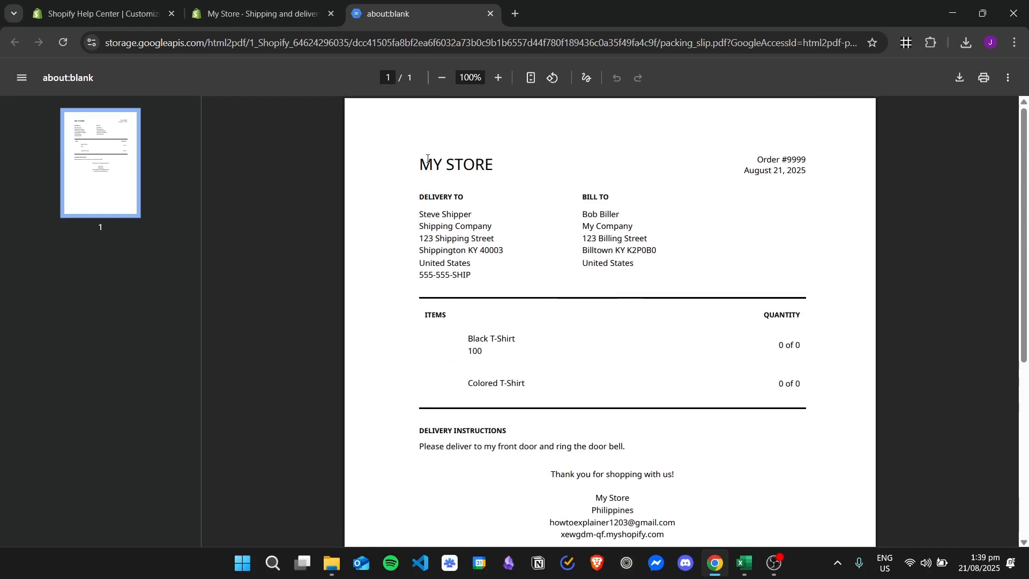
left_click_drag(427, 159, 399, 162)
left_click(512, 167)
left_click(402, 168)
left_click_drag(518, 168, 364, 166)
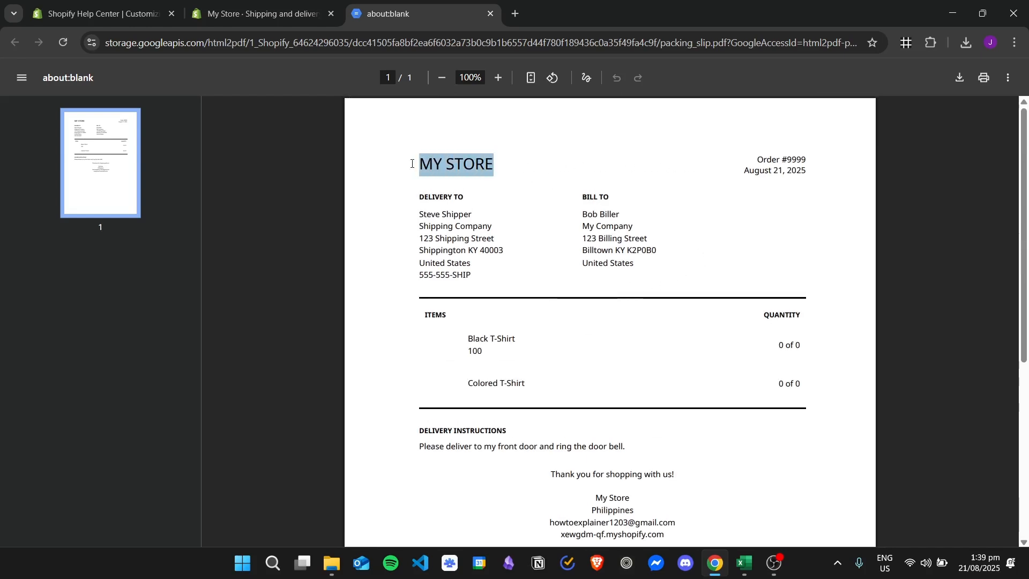
left_click(361, 165)
left_click_drag(444, 164, 572, 166)
left_click(571, 167)
left_click_drag(504, 166, 378, 163)
left_click(534, 275)
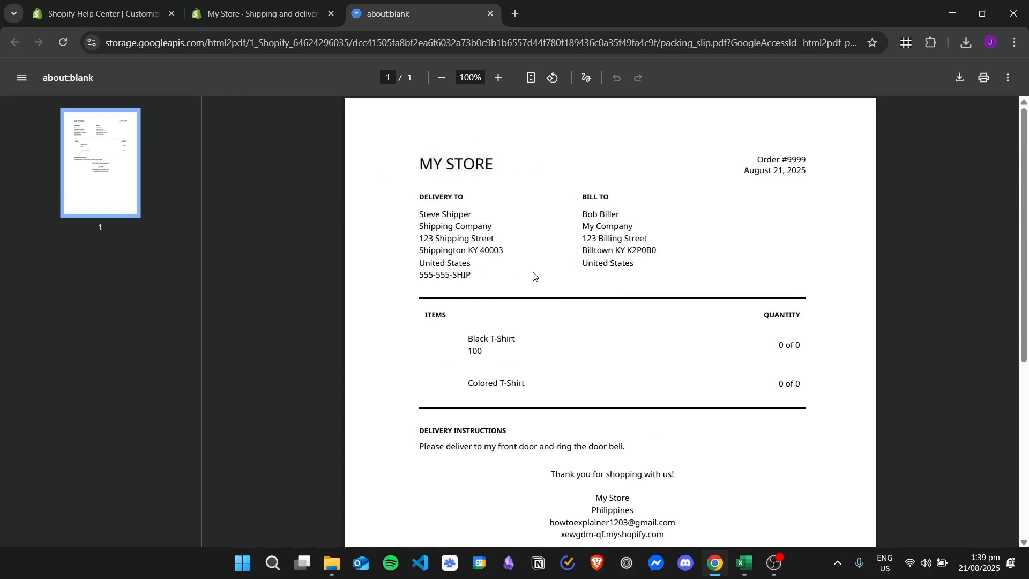
- Return to the template editor and examine the code for the shop title and order header
left_click(490, 13)
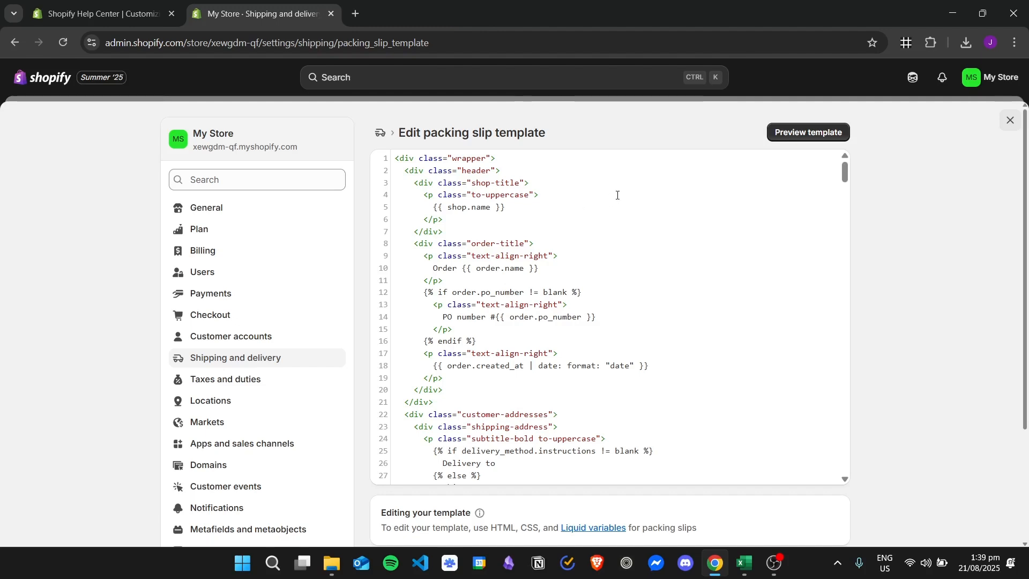
left_click_drag(502, 208, 541, 377)
scroll(582, 286, "down", 19)
scroll(556, 282, "up", 5)
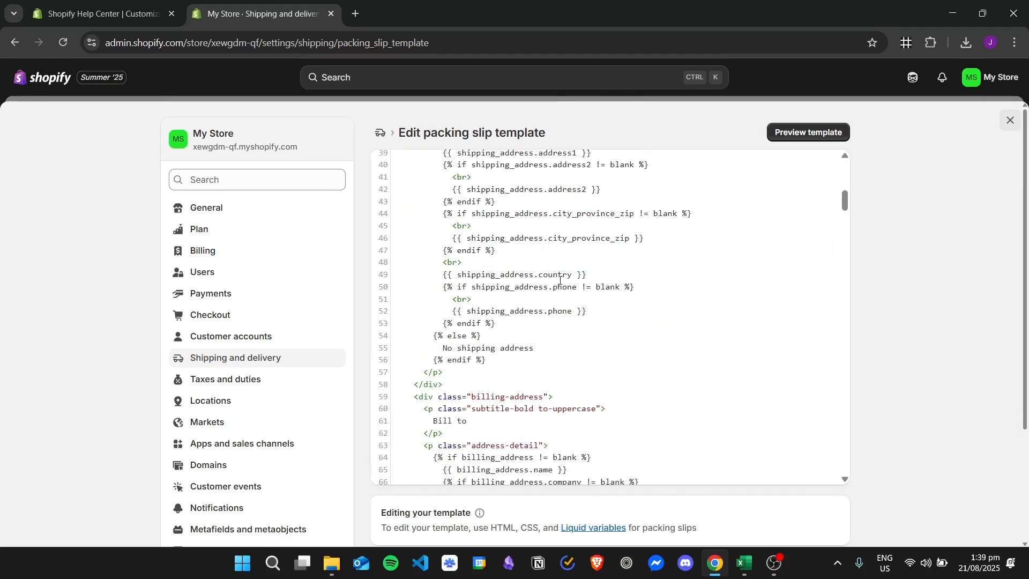
scroll(556, 337, "down", 5)
scroll(568, 294, "up", 18)
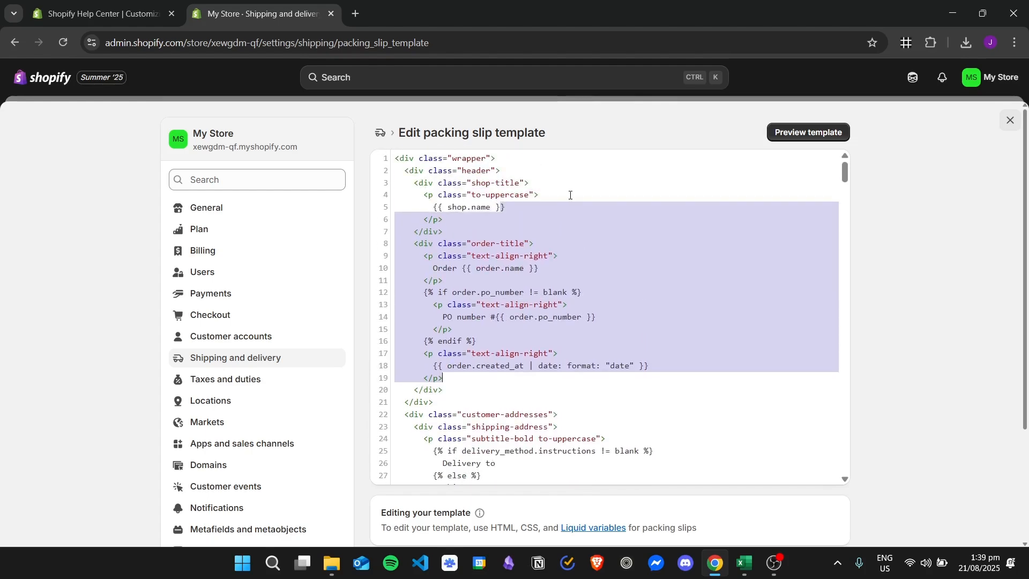
left_click(578, 196)
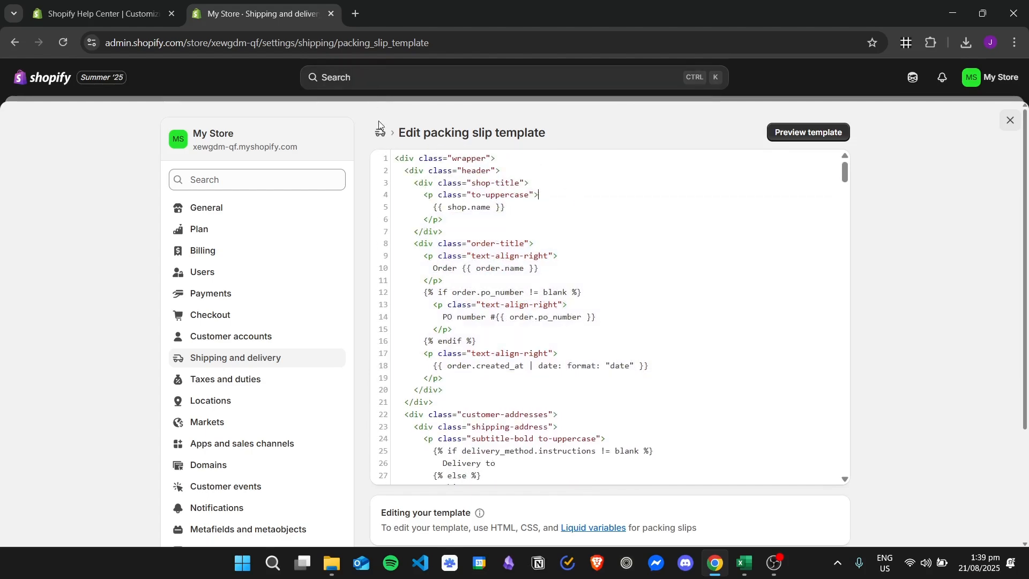
- Read the help article's Edit logo instructions for adding a logo to packing slips
left_click(102, 14)
scroll(300, 228, "up", 20)
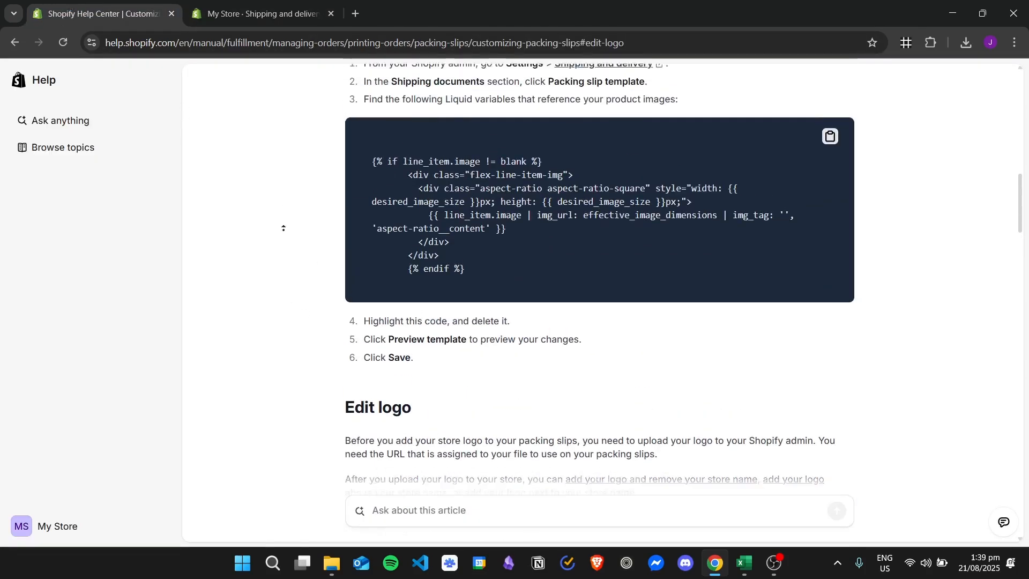
scroll(260, 132, "up", 1)
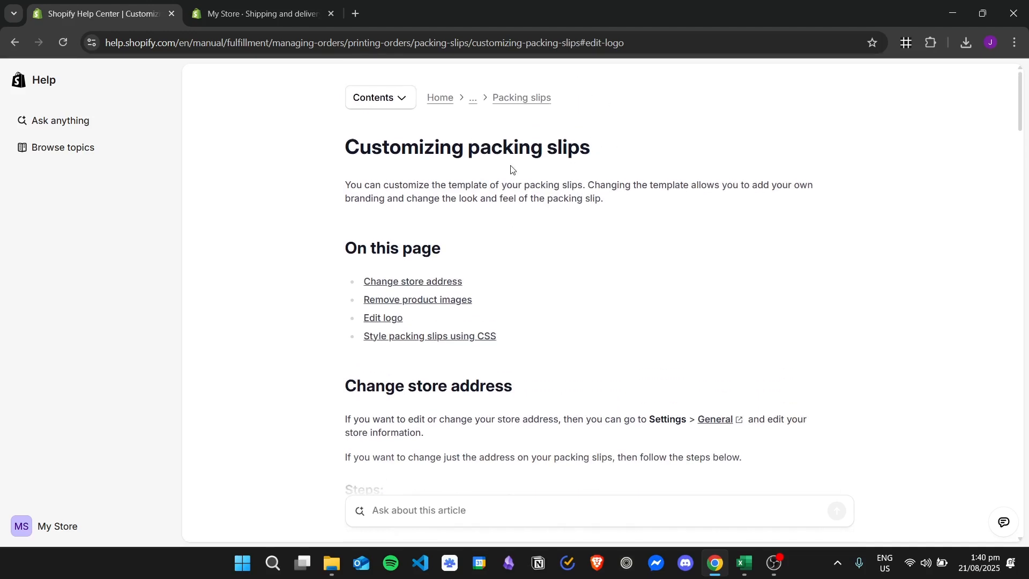
left_click(396, 317)
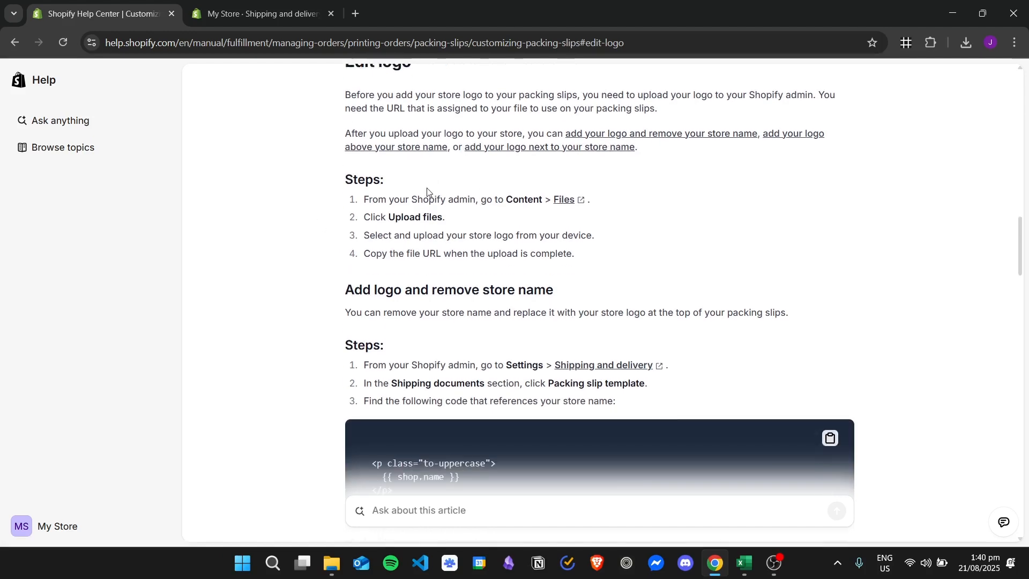
left_click_drag(366, 161, 589, 361)
left_click(701, 331)
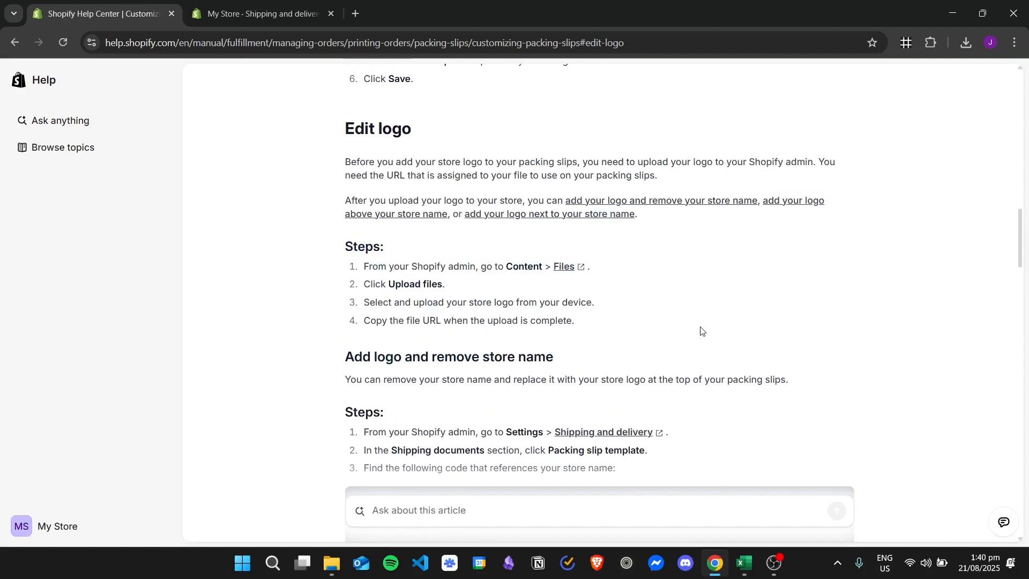
scroll(677, 315, "down", 5)
scroll(652, 284, "down", 7)
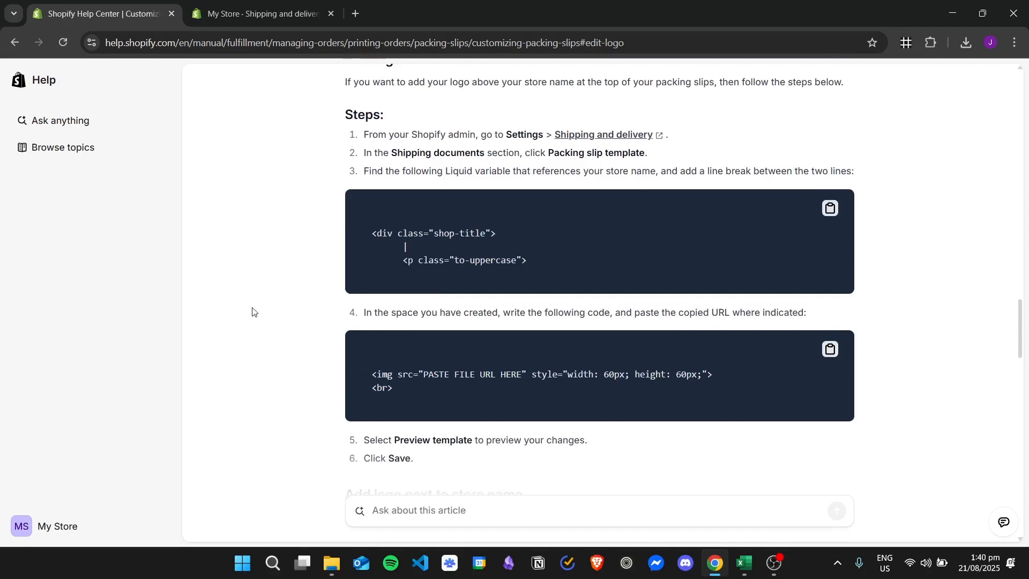
scroll(344, 340, "down", 6)
scroll(323, 292, "down", 15)
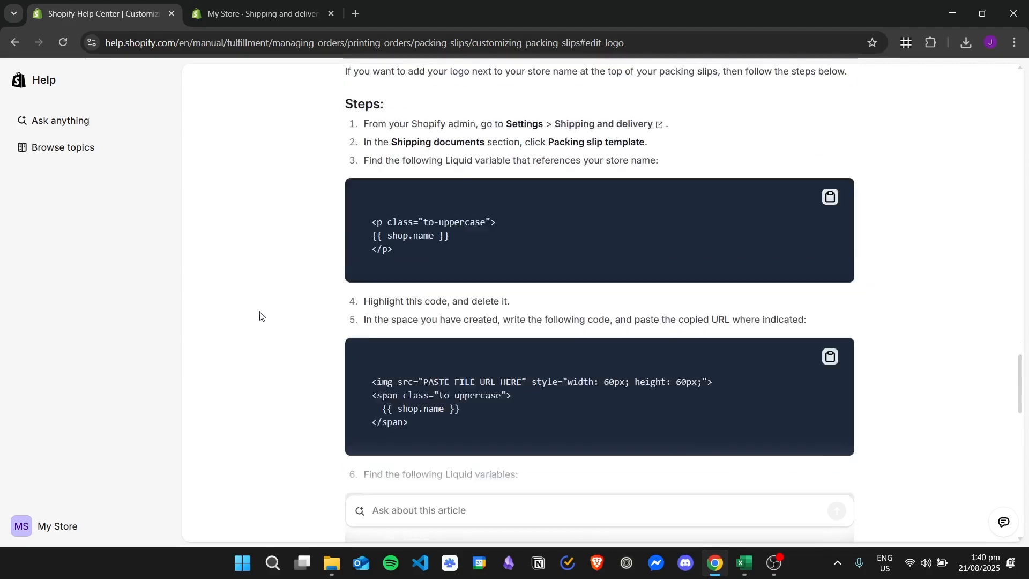
scroll(339, 290, "up", 9)
scroll(355, 279, "up", 16)
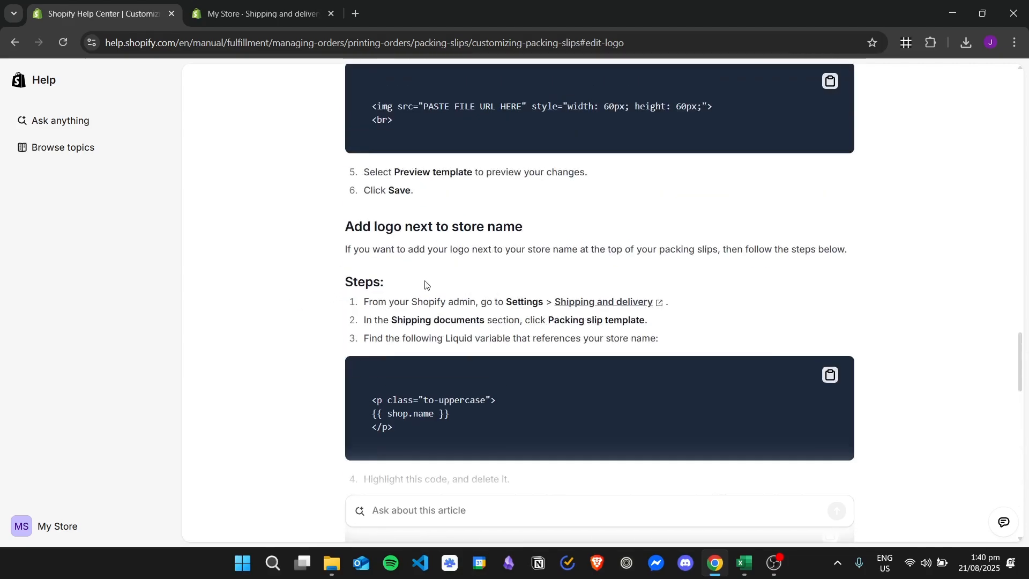
scroll(550, 217, "up", 4)
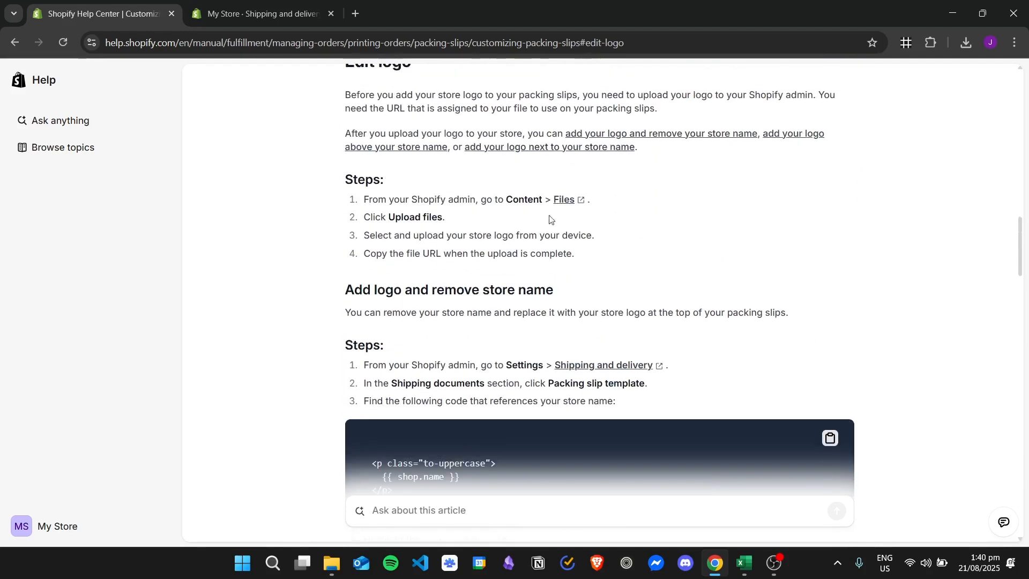
scroll(473, 210, "up", 1)
scroll(484, 170, "down", 4)
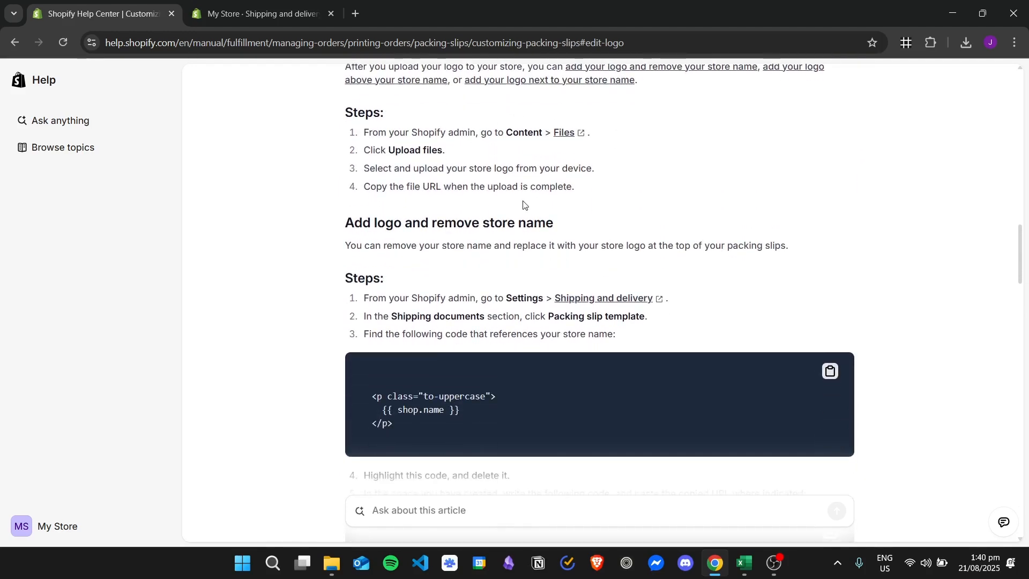
scroll(630, 151, "down", 5)
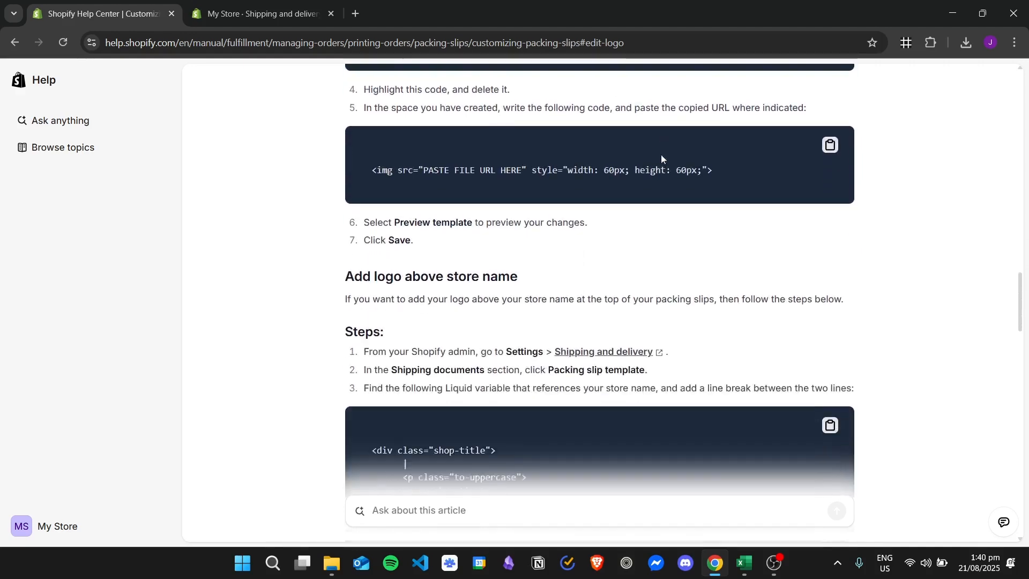
scroll(375, 225, "down", 2)
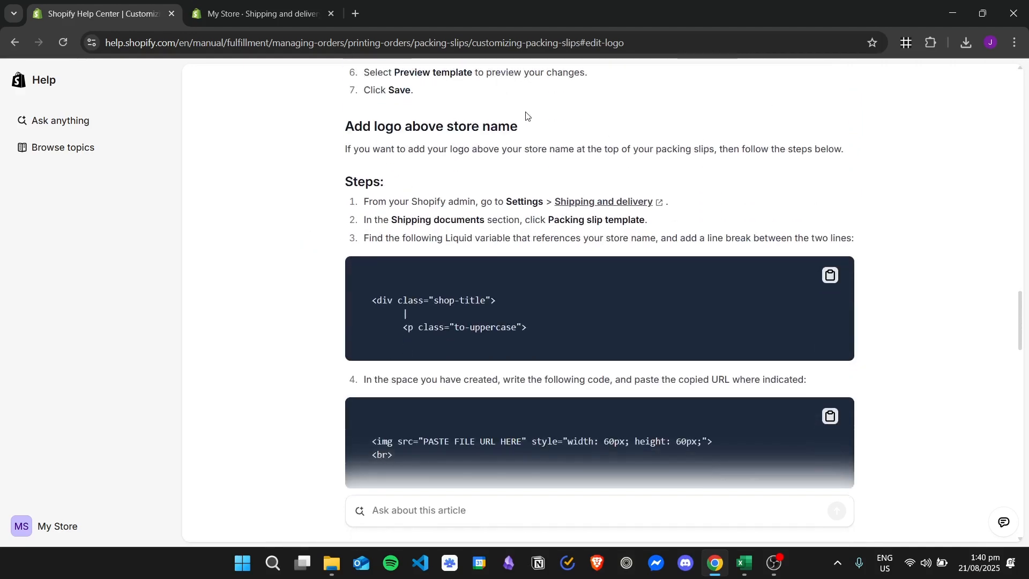
scroll(531, 171, "down", 2)
scroll(459, 178, "down", 3)
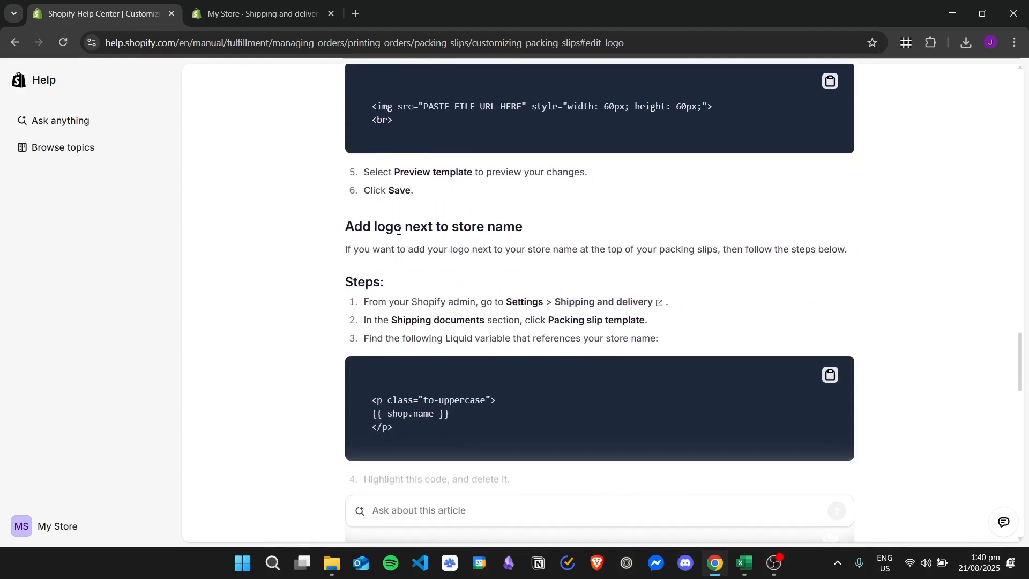
scroll(622, 246, "down", 11)
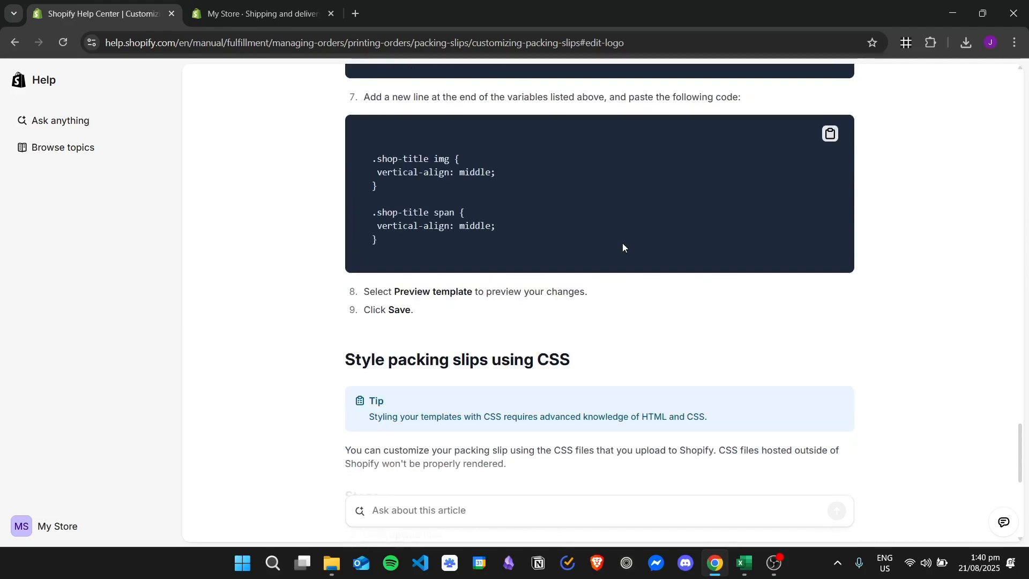
scroll(622, 246, "up", 9)
scroll(664, 245, "up", 15)
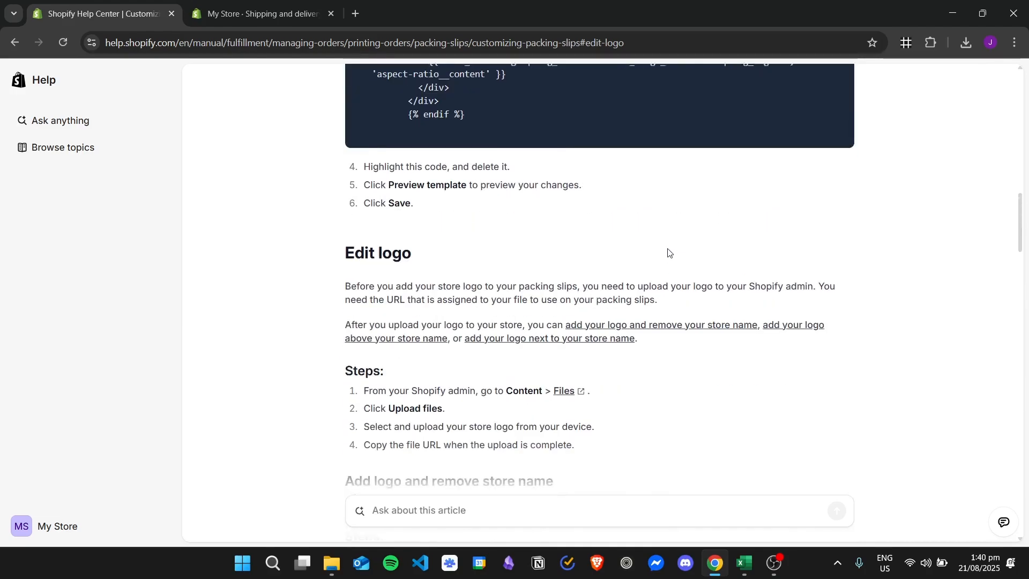
scroll(670, 247, "down", 3)
scroll(668, 251, "down", 2)
scroll(451, 170, "down", 1)
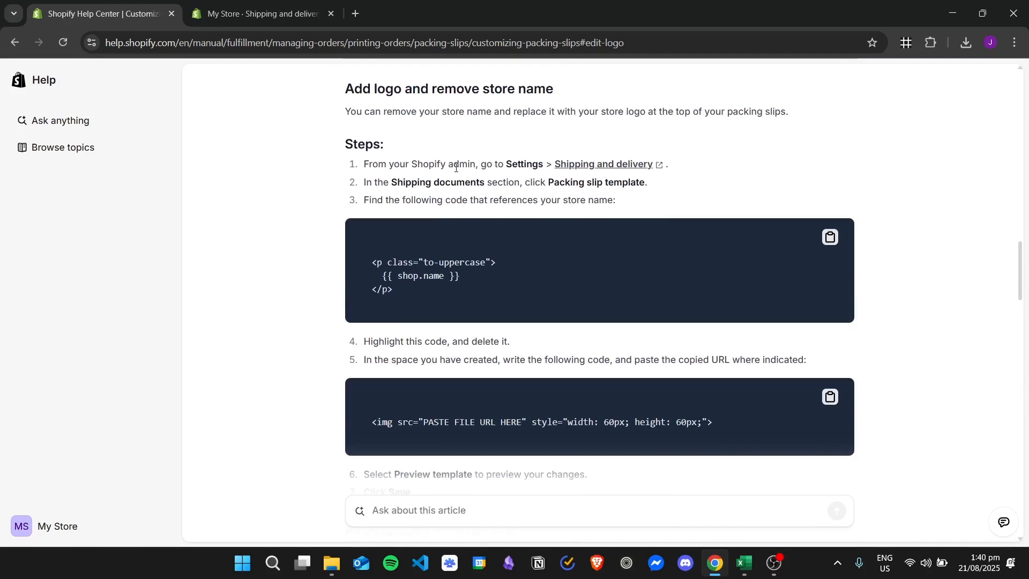
- Delete the store name paragraph code inside the shop-title block of the template, matching the help article's snippet
left_click_drag(397, 288, 367, 248)
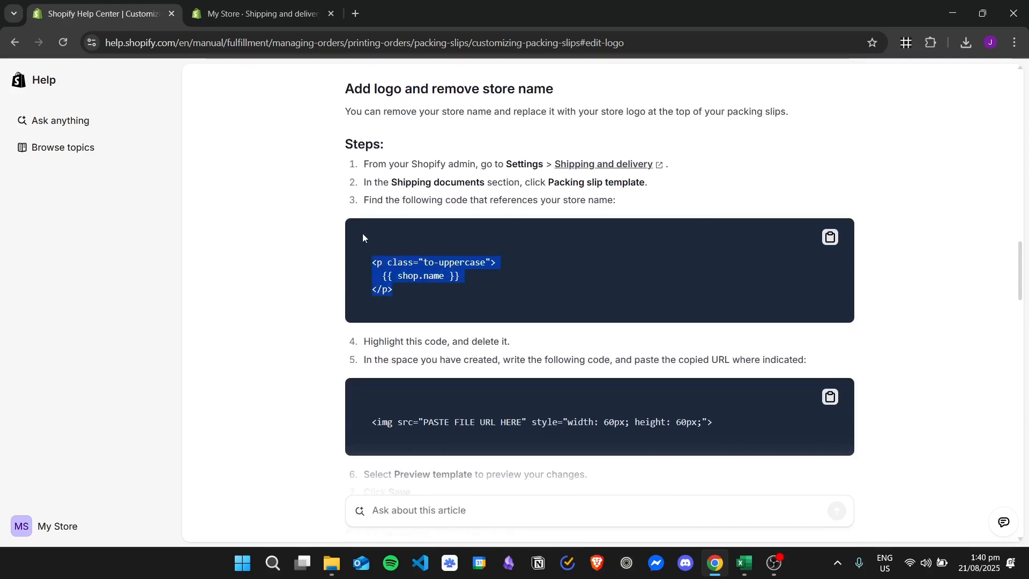
left_click(250, 4)
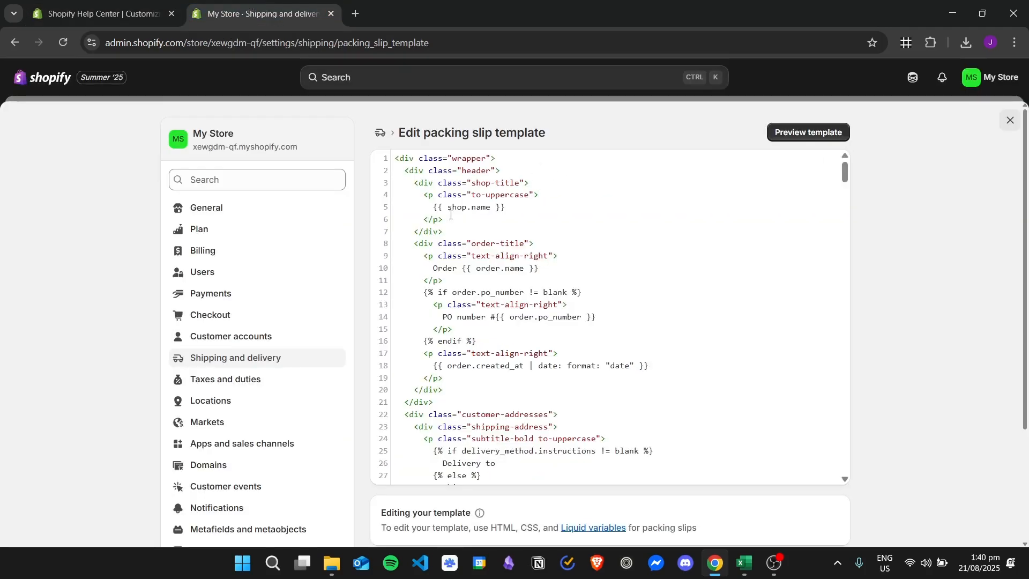
left_click_drag(446, 219, 418, 195)
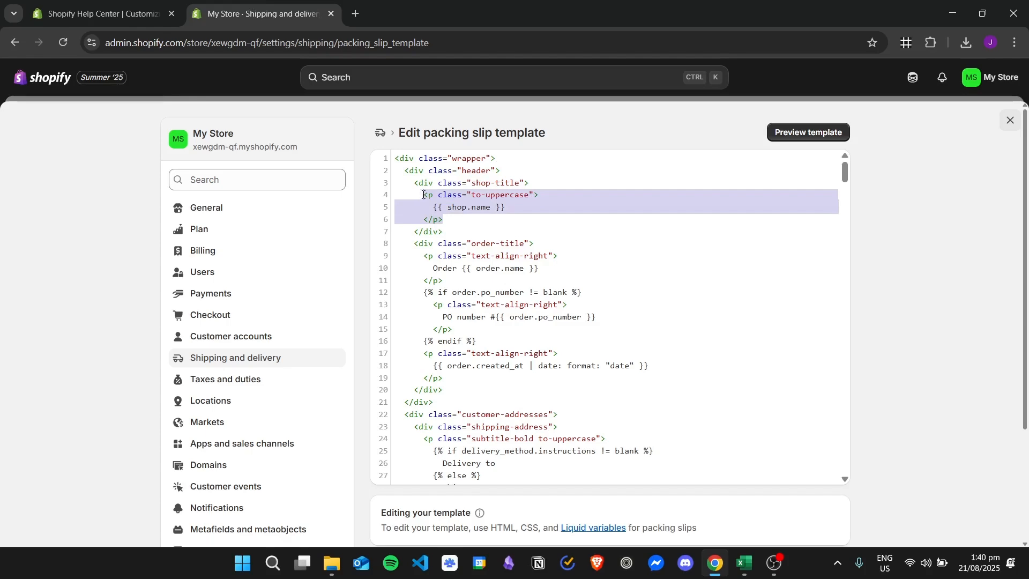
left_click(99, 13)
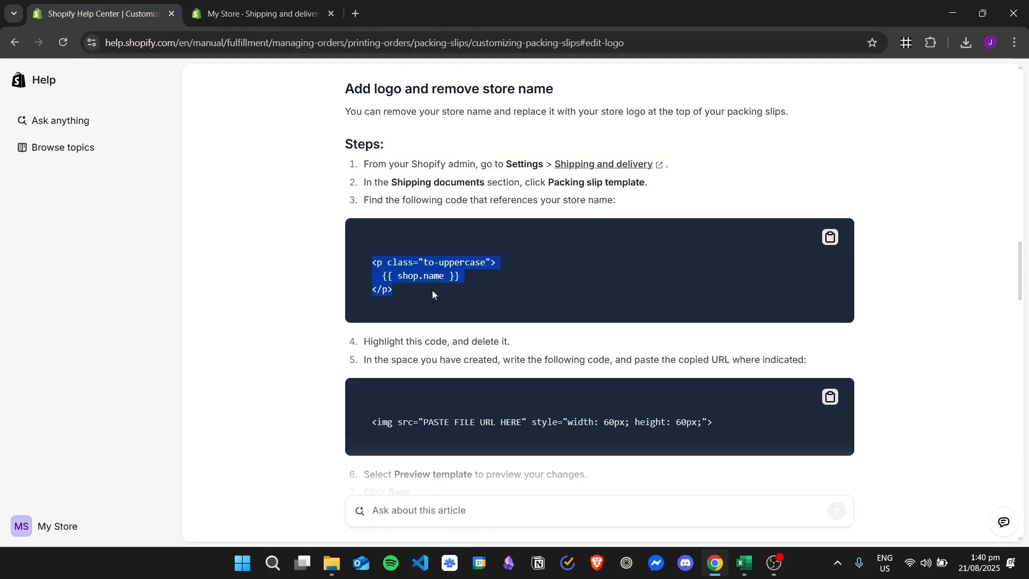
left_click(252, 13)
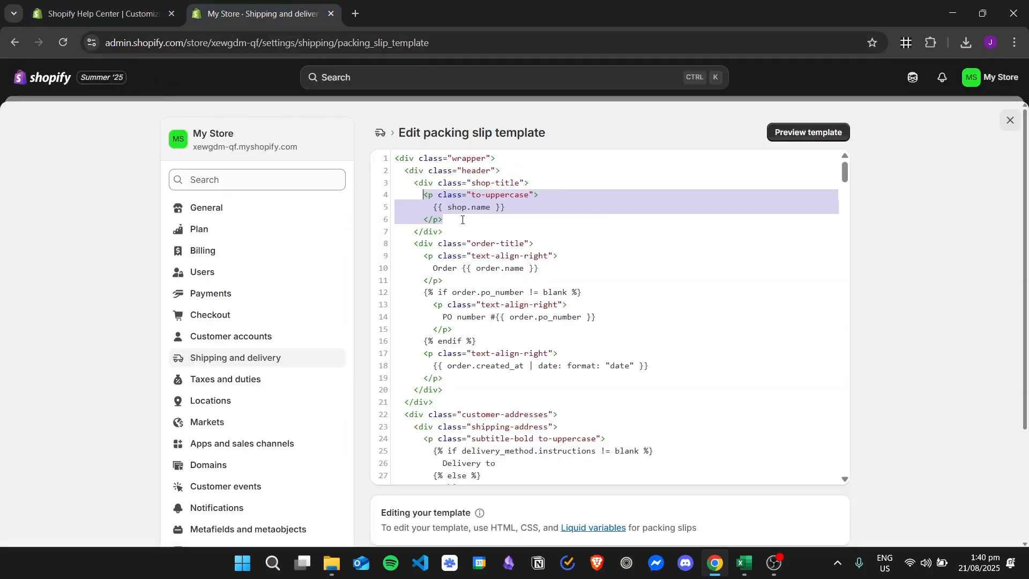
key("BackSpace")
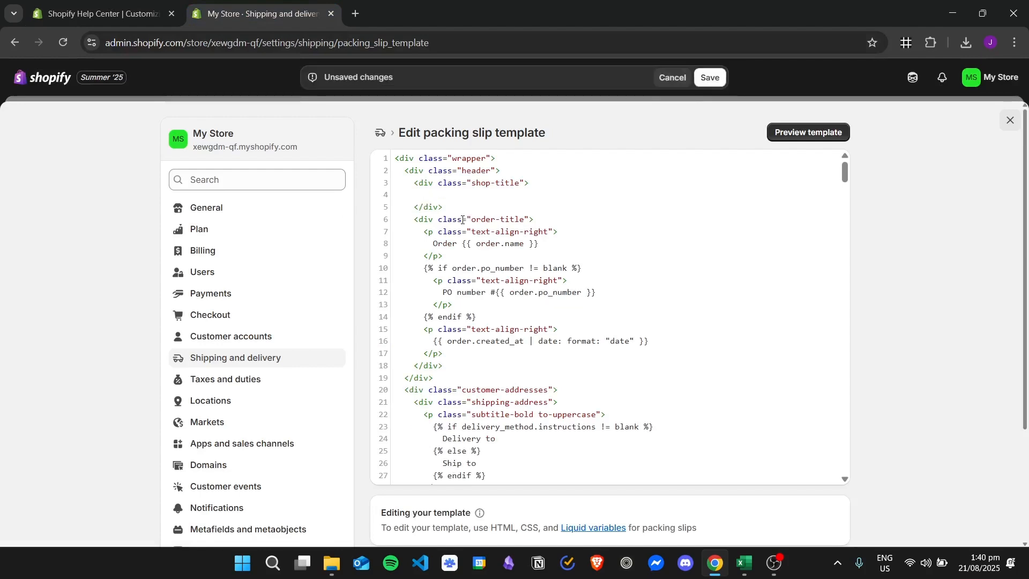
- Copy the help article's img code snippet and paste it into the empty shop-title block of the template
left_click(84, 4)
scroll(317, 206, "down", 3)
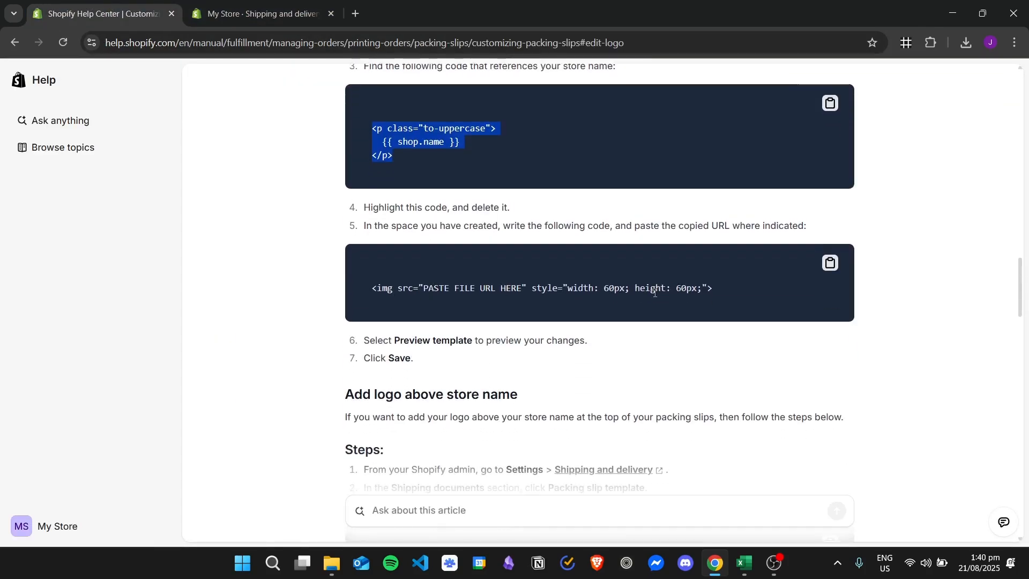
left_click(823, 261)
left_click(267, 4)
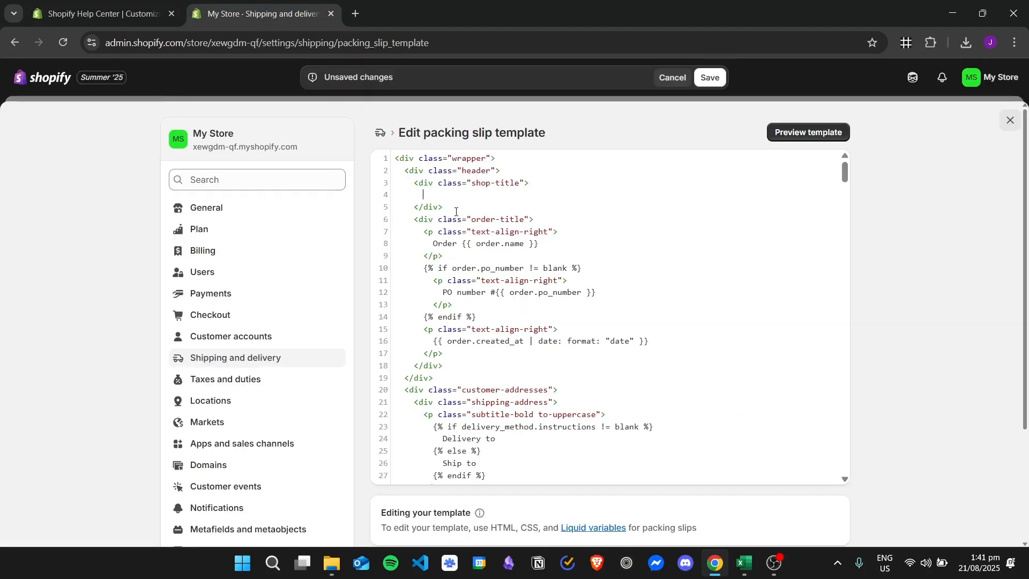
key("ctrl+v")
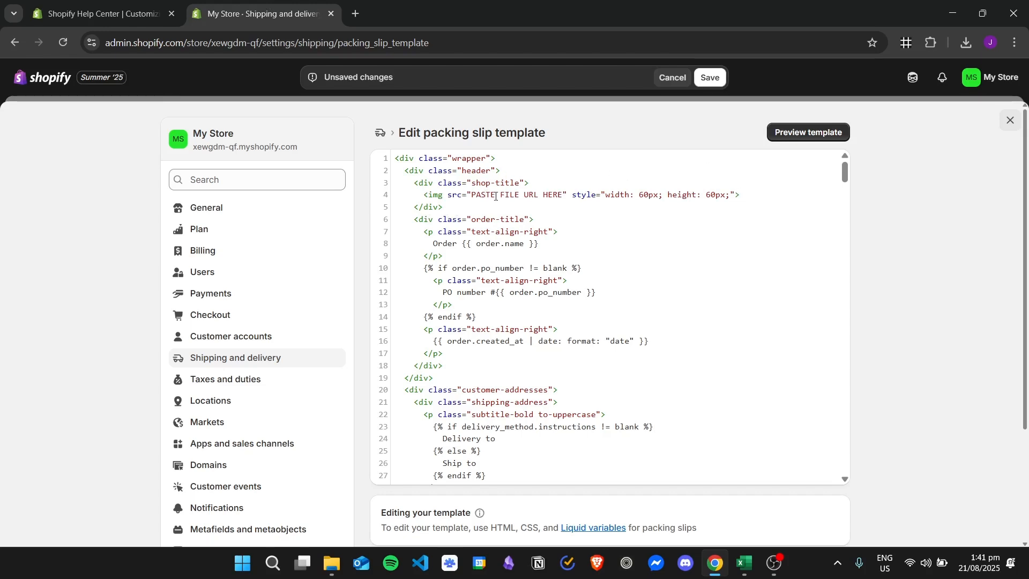
- Select the PASTE FILE URL HERE placeholder and close the template editor
left_click_drag(469, 196, 568, 191)
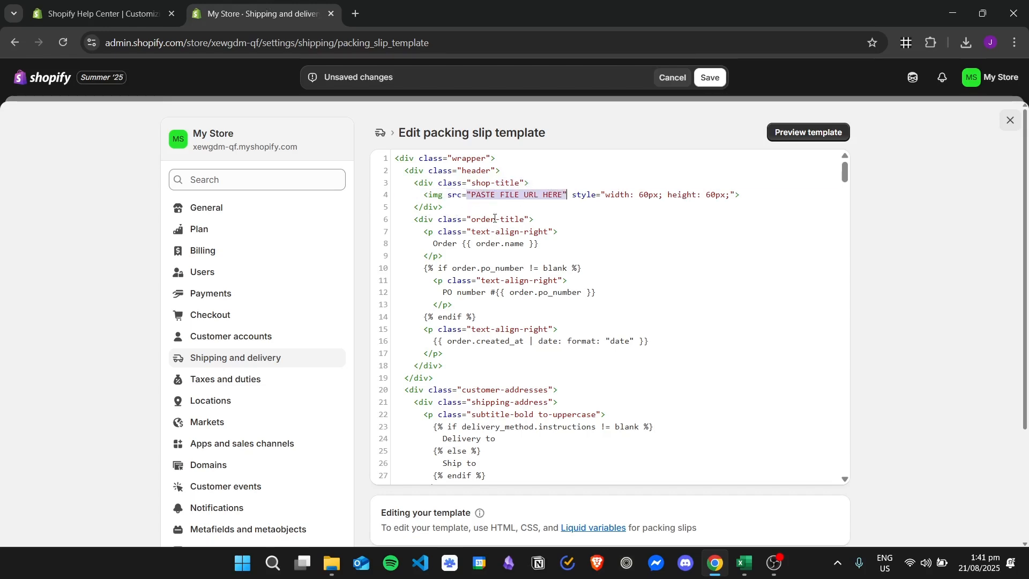
left_click(101, 13)
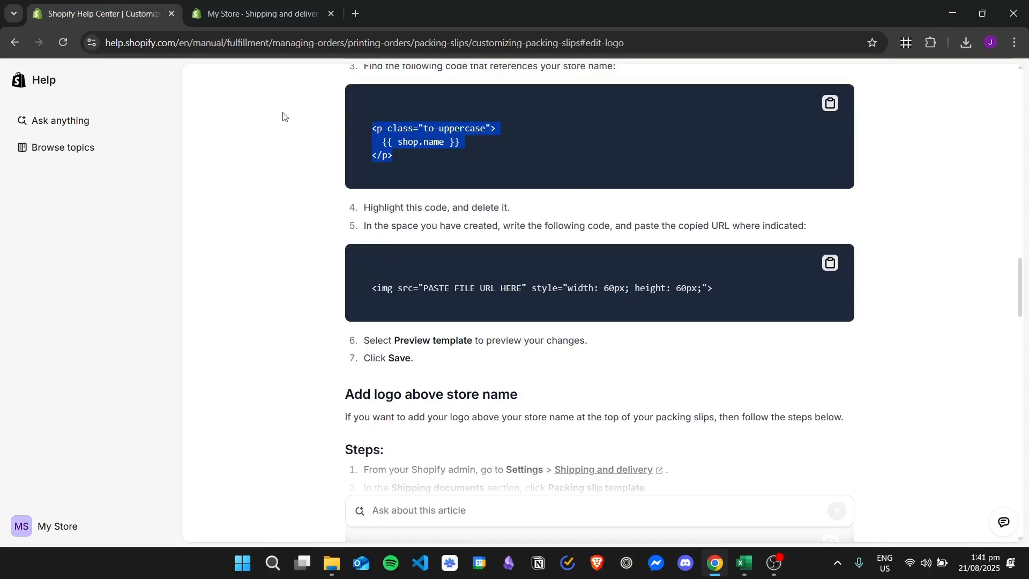
left_click(264, 5)
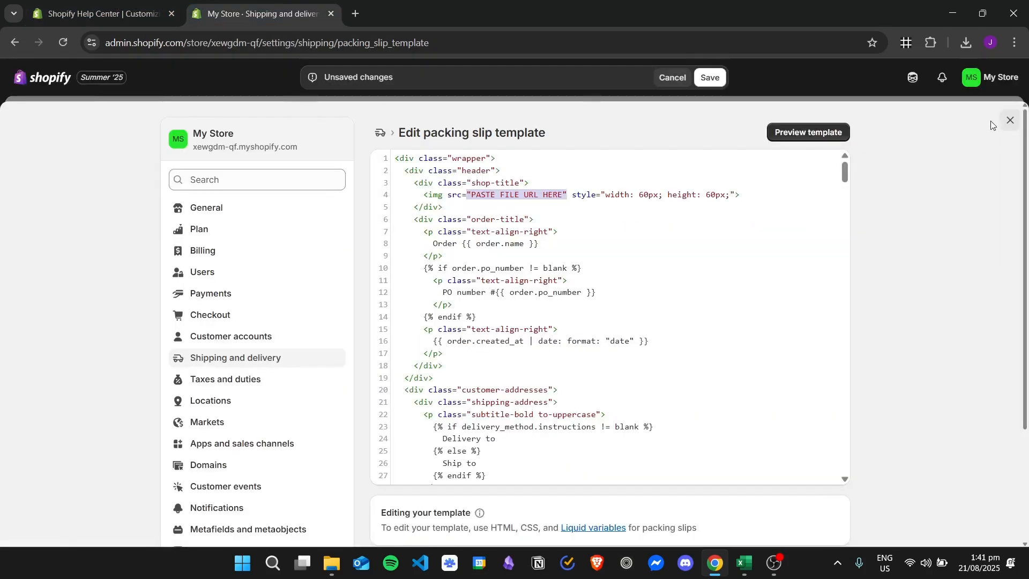
left_click(1012, 121)
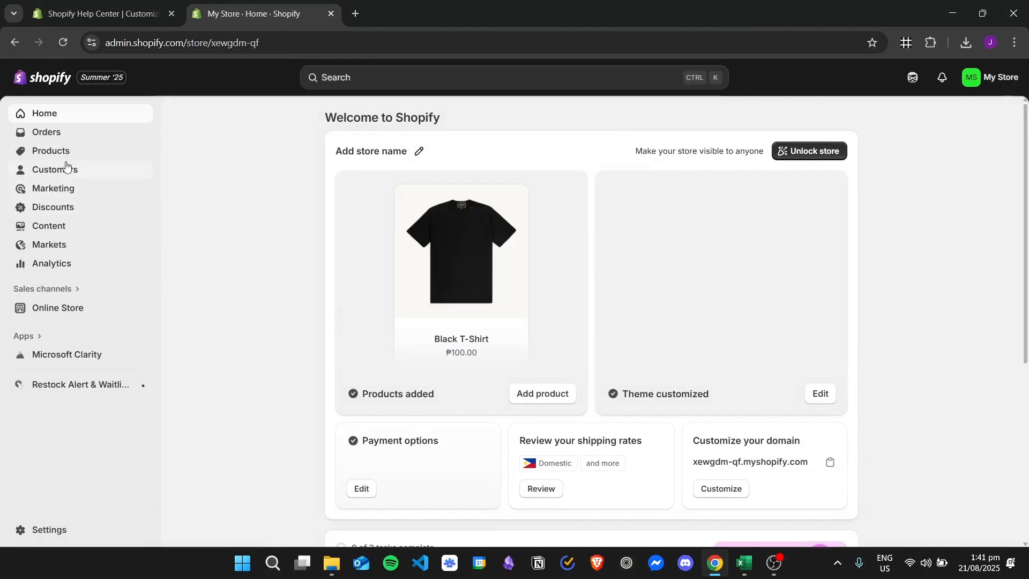
- Open Content in a new tab, then reopen the packing slip template and replace its store name paragraph with the copied img snippet
right_click(61, 223)
left_click(98, 248)
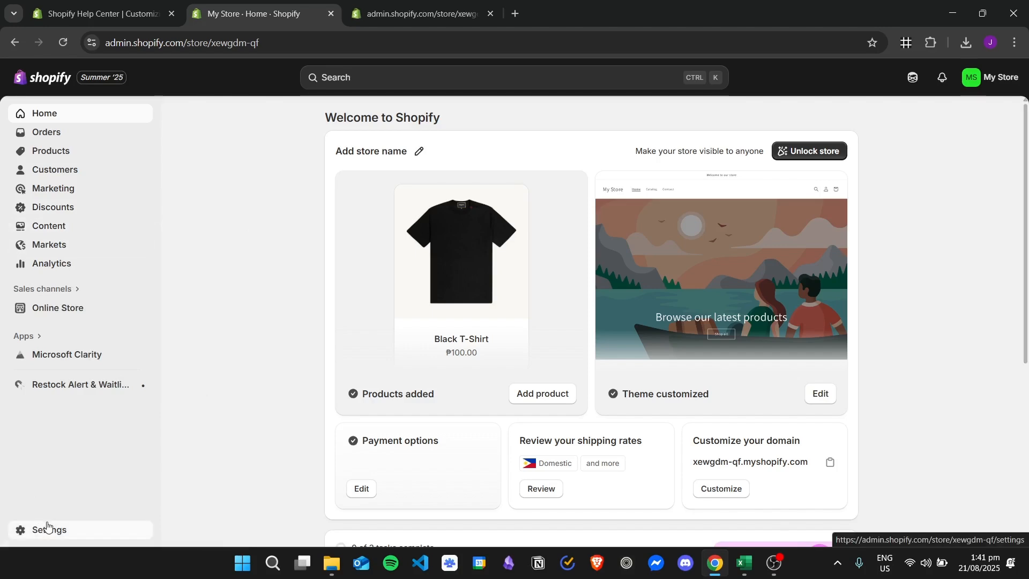
left_click(23, 527)
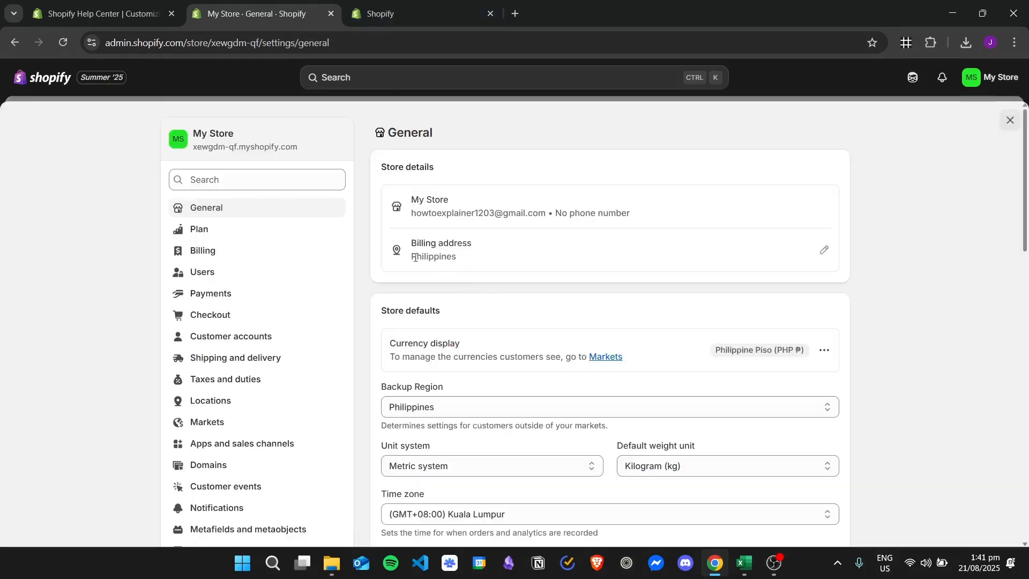
scroll(301, 264, "down", 10)
scroll(263, 268, "up", 3)
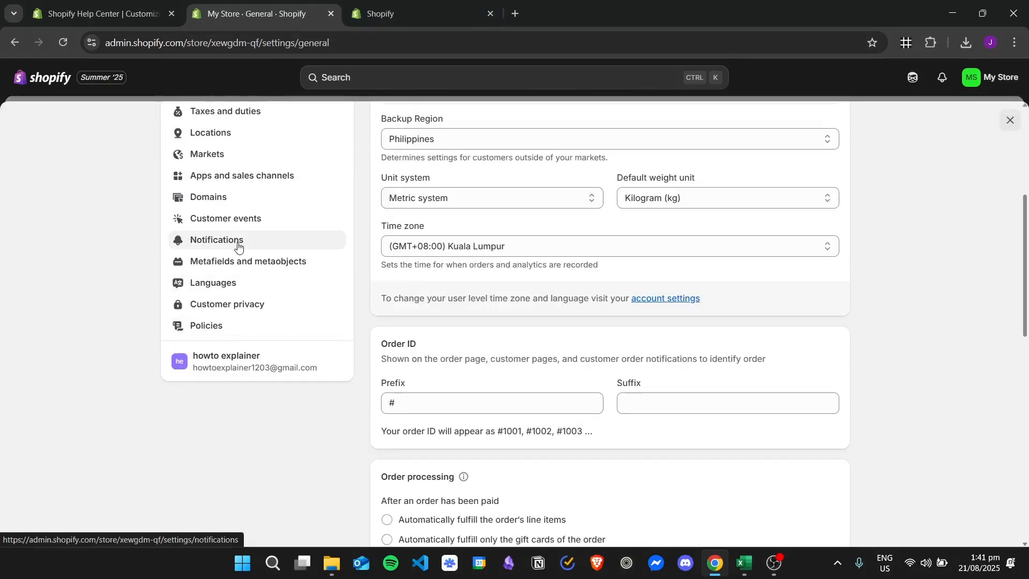
scroll(284, 305, "up", 4)
left_click(269, 291)
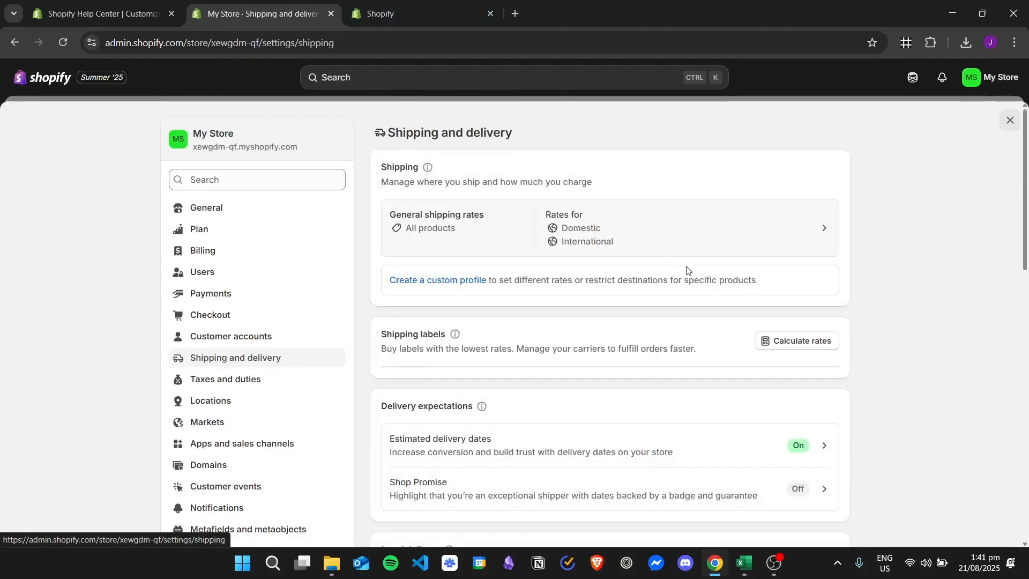
scroll(684, 269, "down", 12)
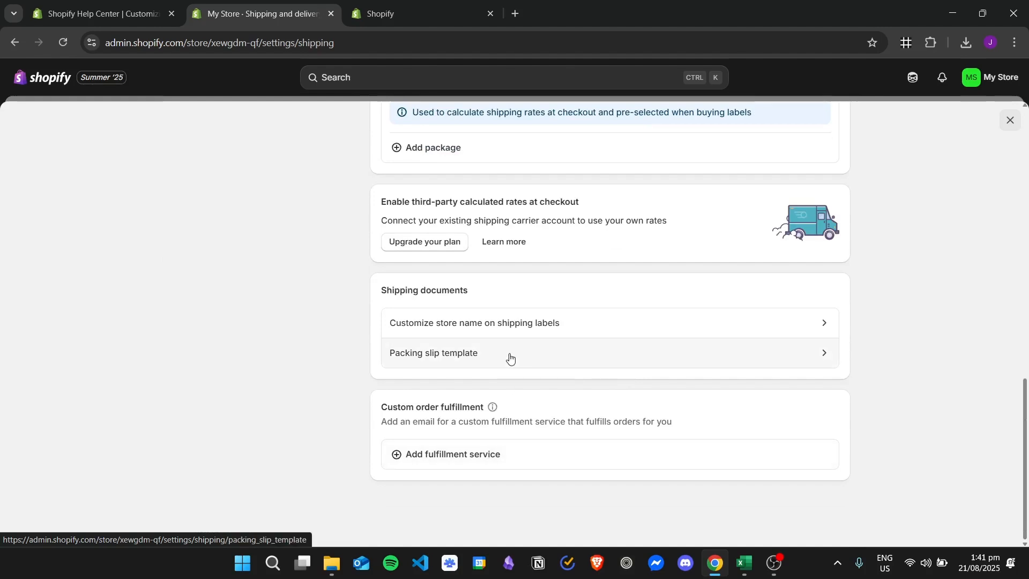
left_click(509, 353)
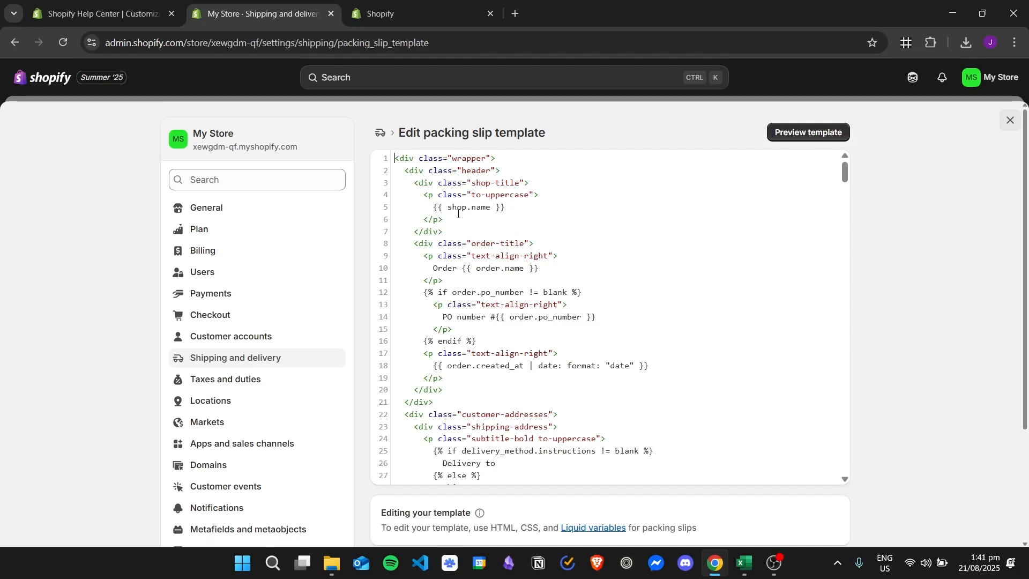
left_click_drag(444, 220, 559, 198)
type("<img src=\"PASTE FILE URL HERE\" style=\"width: 60px; height: 60px;\">")
- Upload logo.png from the Image folder to the store's Files
left_click(426, 11)
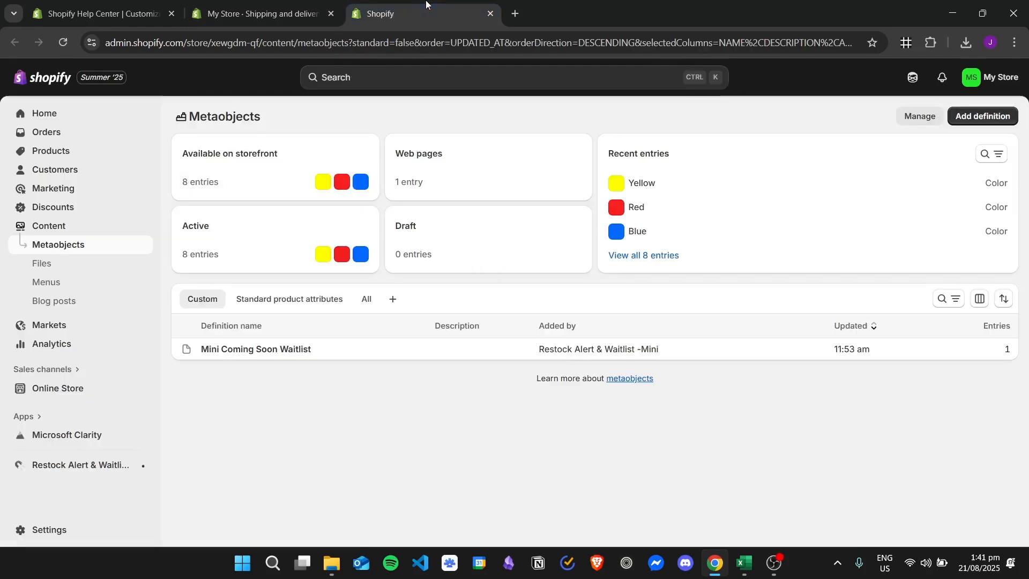
left_click(88, 265)
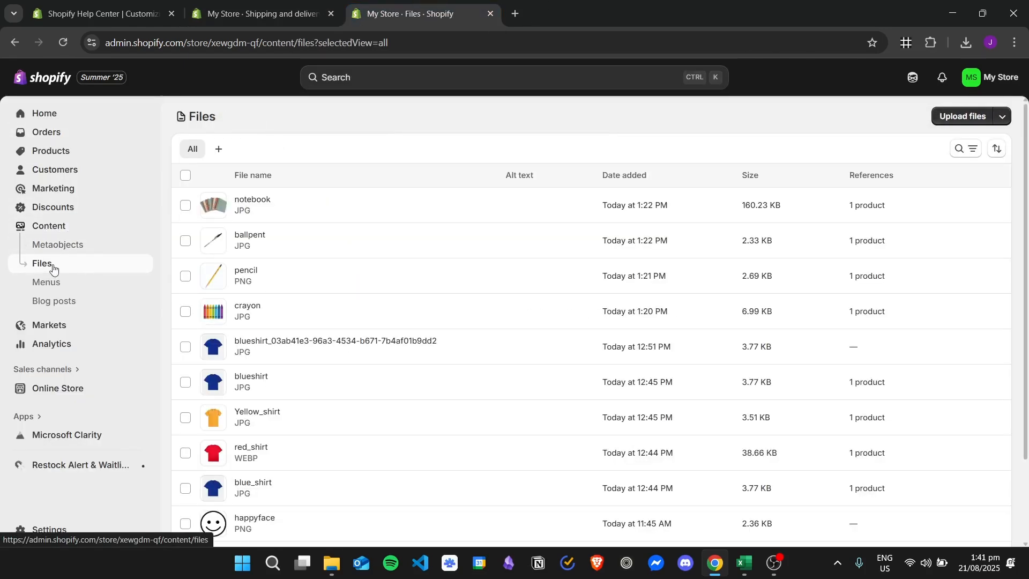
scroll(464, 261, "down", 2)
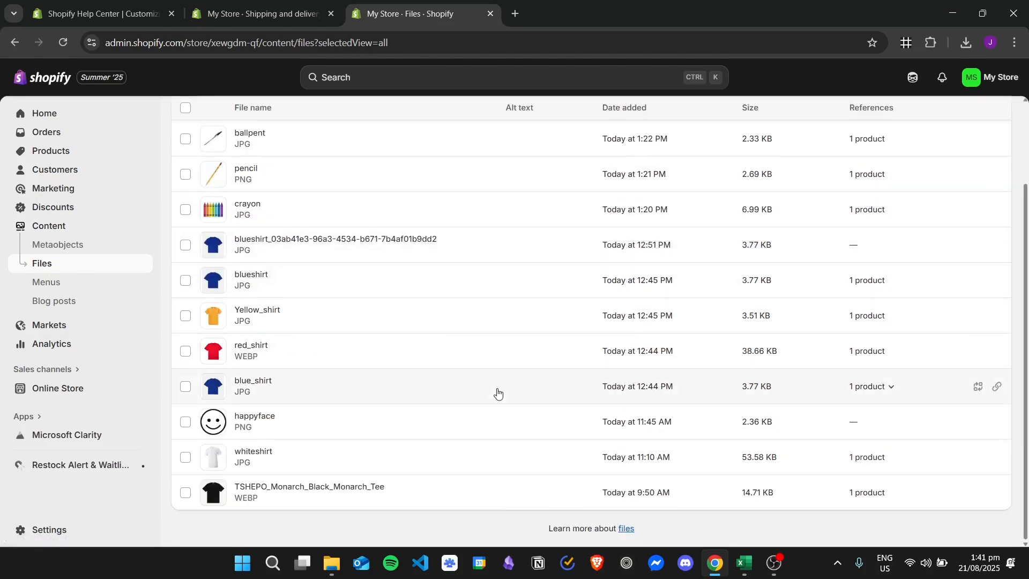
scroll(498, 392, "up", 2)
scroll(525, 351, "down", 2)
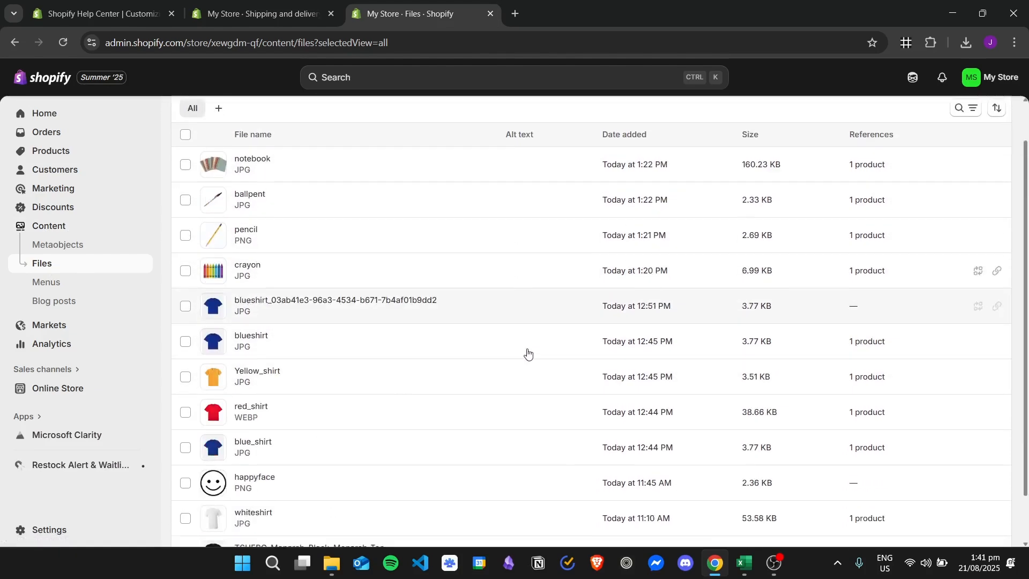
scroll(529, 424, "up", 2)
left_click(970, 117)
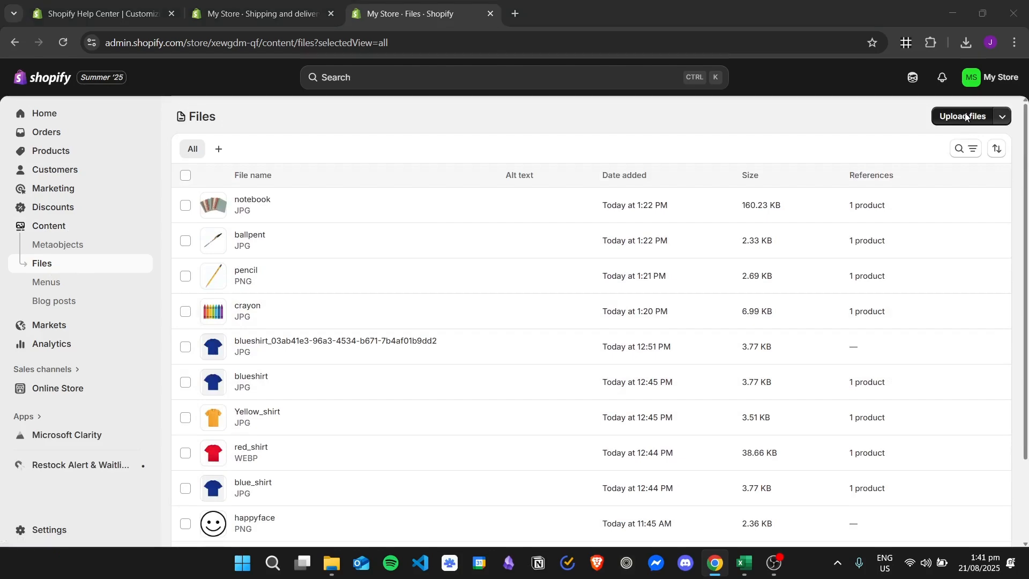
left_click(465, 152)
left_click(464, 152)
double_click(476, 236)
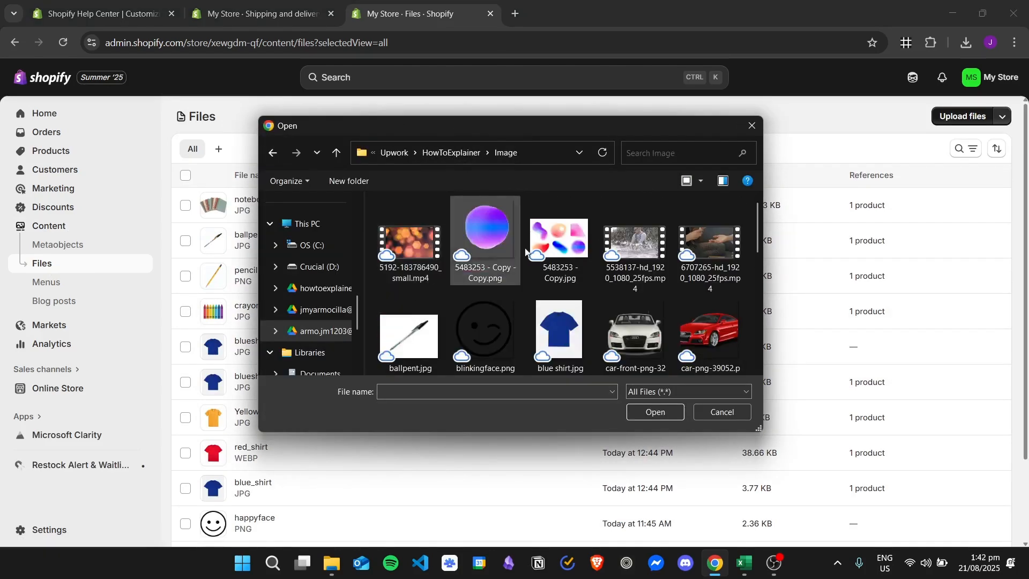
scroll(561, 265, "down", 4)
scroll(561, 266, "down", 1)
scroll(588, 270, "up", 5)
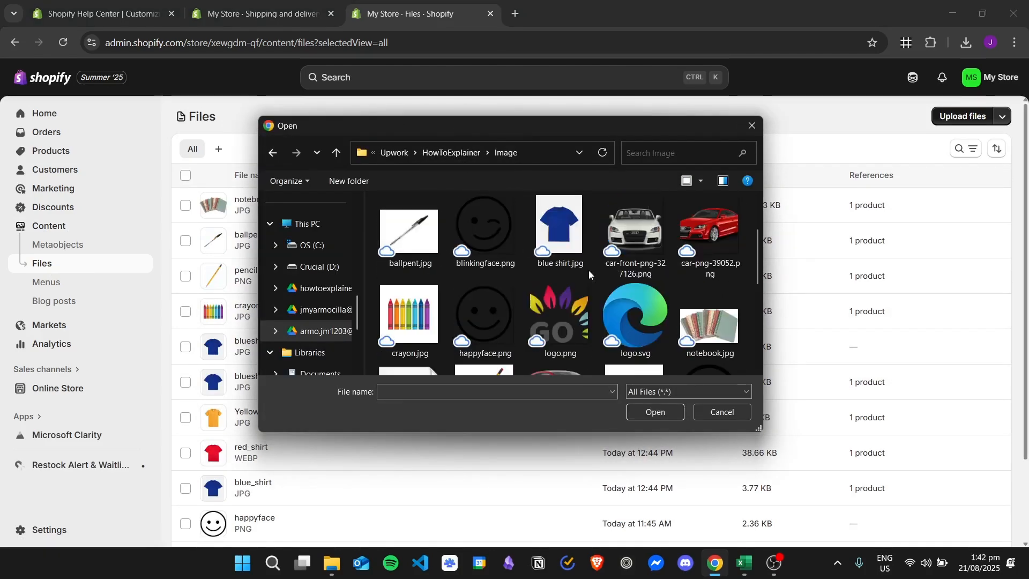
double_click(553, 320)
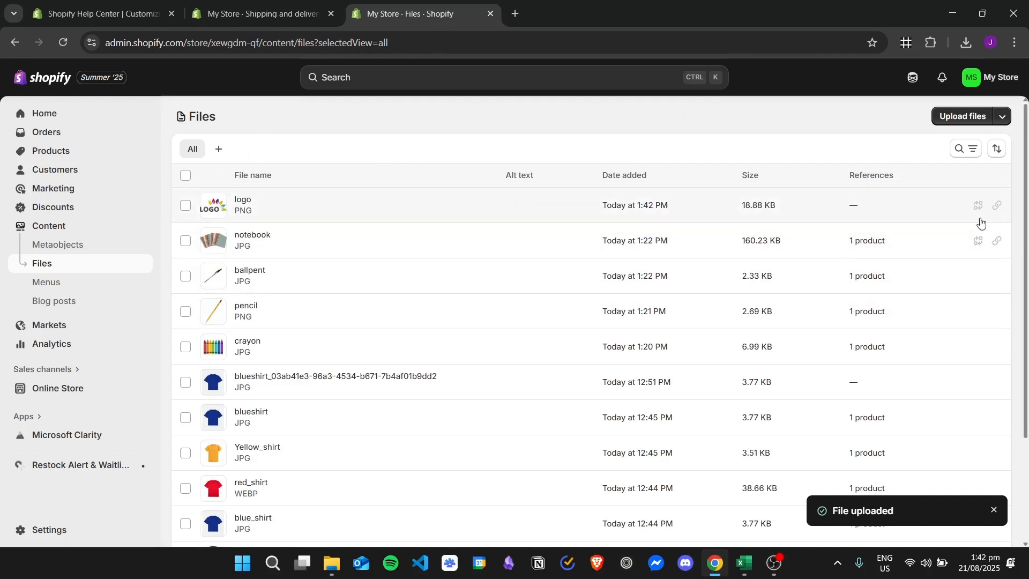
- Copy the uploaded logo's link and paste it over the PASTE FILE URL HERE placeholder in the img tag
left_click(999, 208)
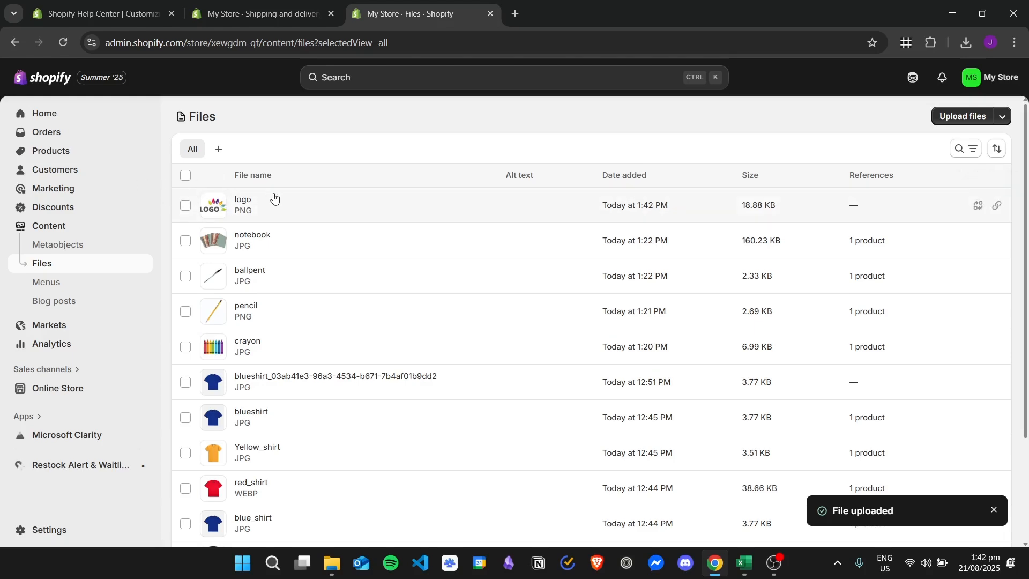
left_click(262, 7)
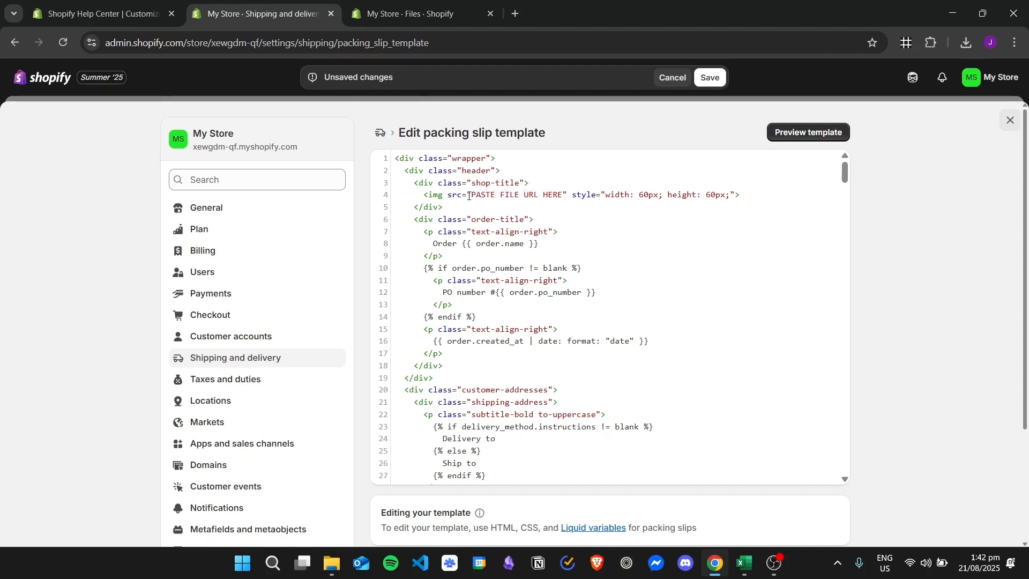
left_click_drag(468, 196, 567, 197)
left_click(568, 196)
left_click_drag(471, 196, 563, 194)
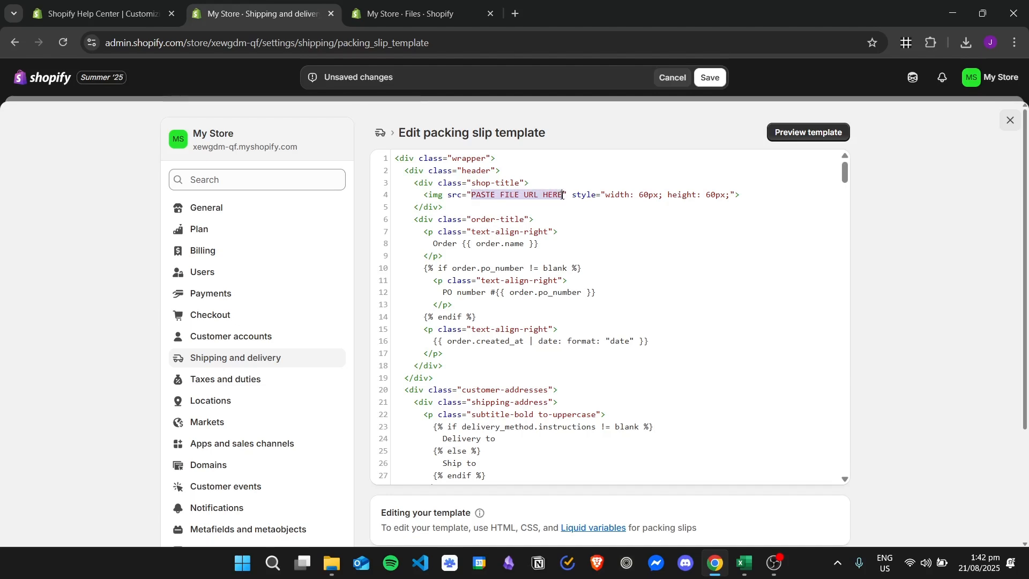
key("ctrl+v")
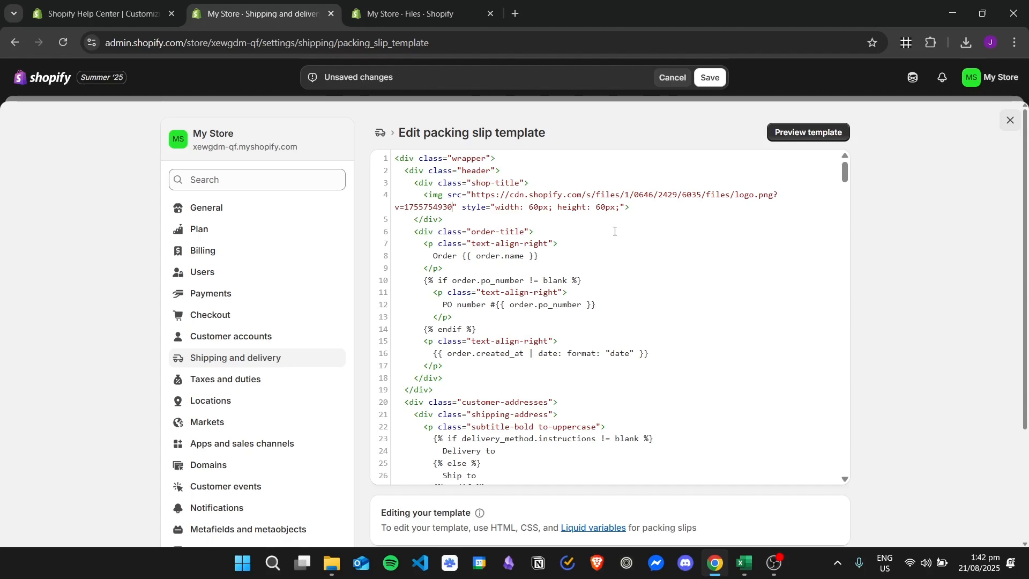
- Save the packing slip template with the logo URL
scroll(761, 279, "down", 5)
scroll(814, 252, "up", 5)
left_click(709, 77)
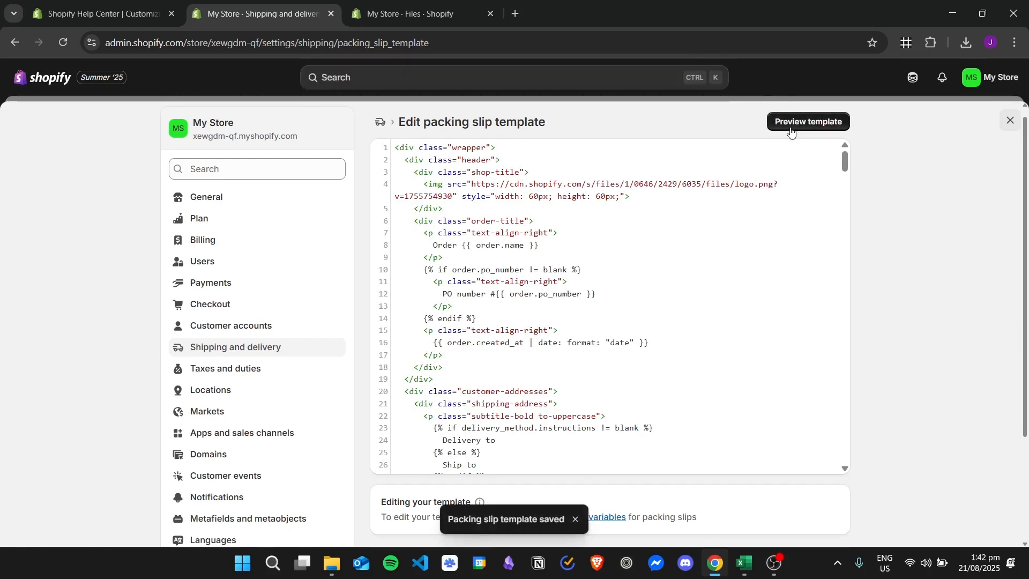
- Preview the packing slip and examine the logo at its top
left_click(801, 125)
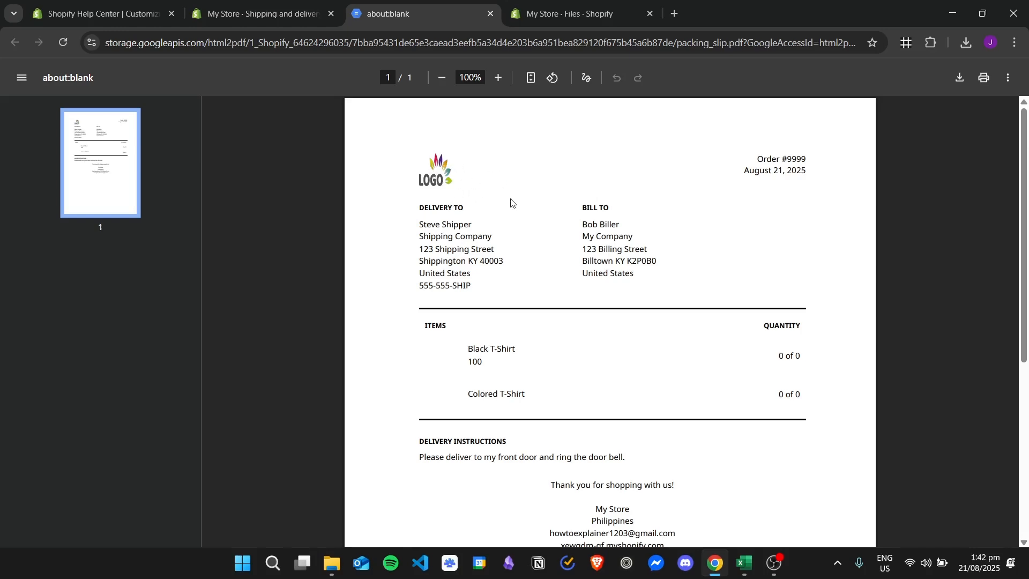
scroll(517, 225, "down", 5)
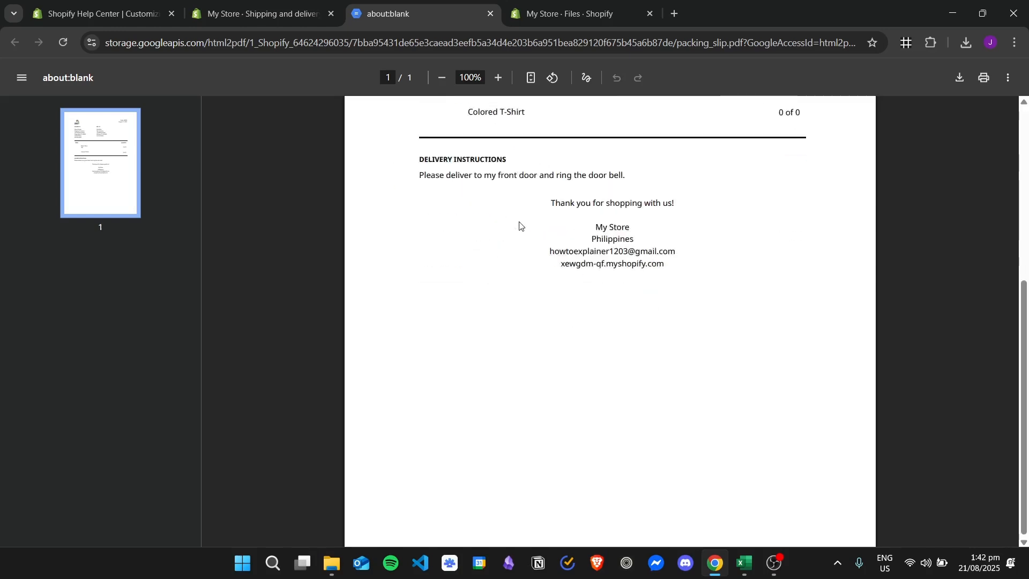
scroll(550, 247, "up", 5)
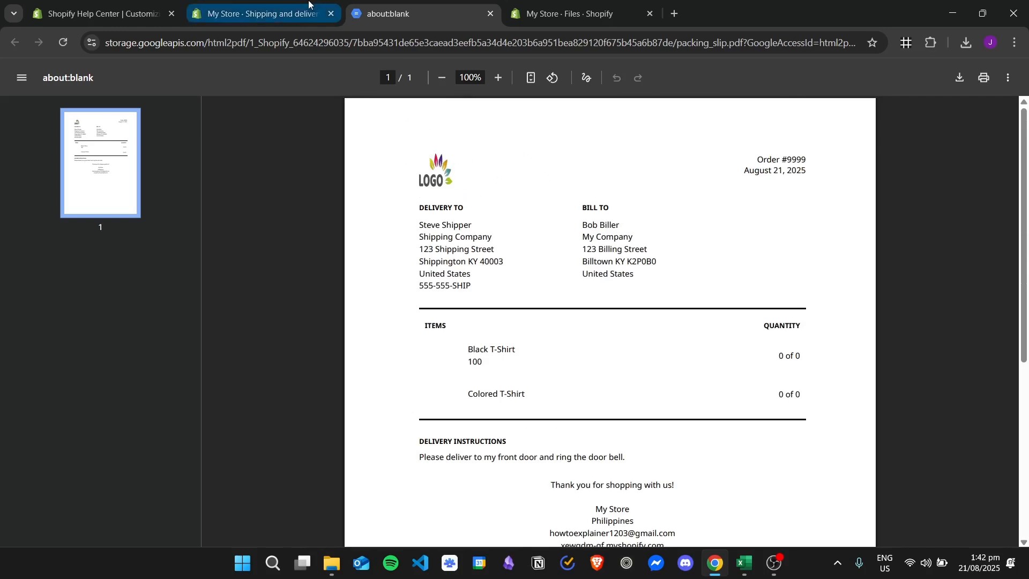
left_click(257, 14)
left_click(490, 13)
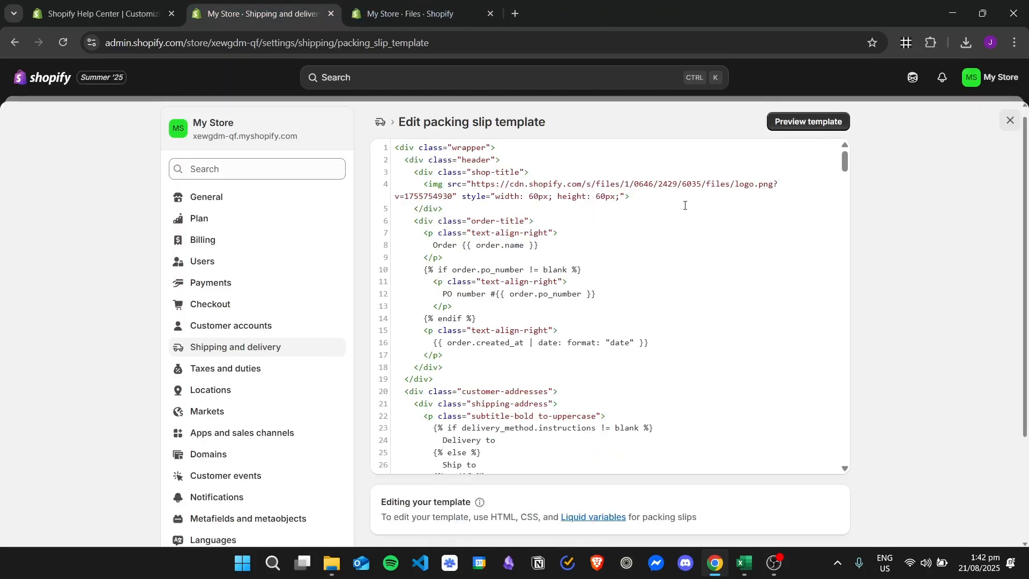
- Resize the logo to width 100px and height 80px, then save and preview the template
scroll(507, 206, "up", 1)
left_click_drag(536, 208, 573, 205)
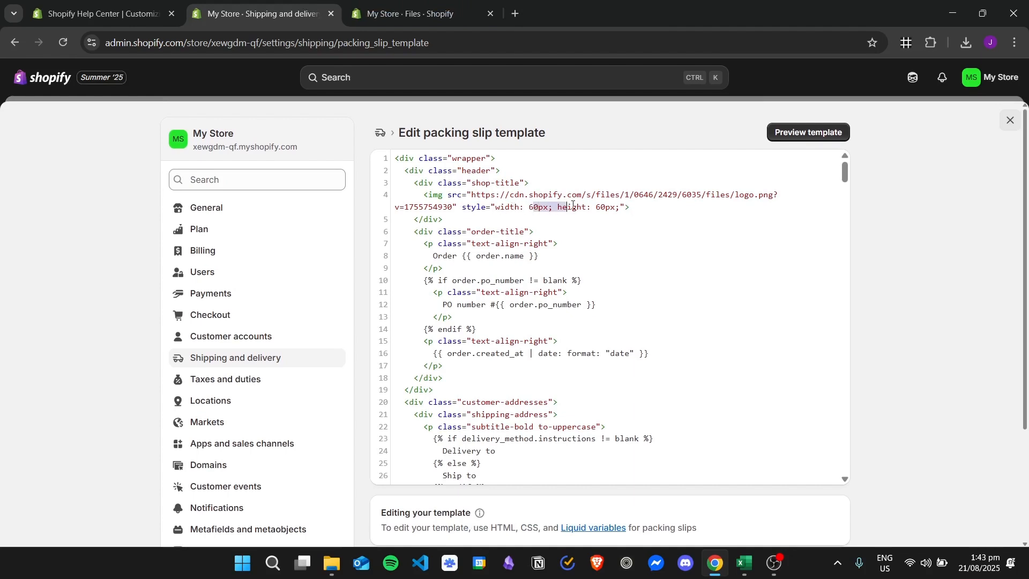
left_click(607, 209)
left_click(539, 209)
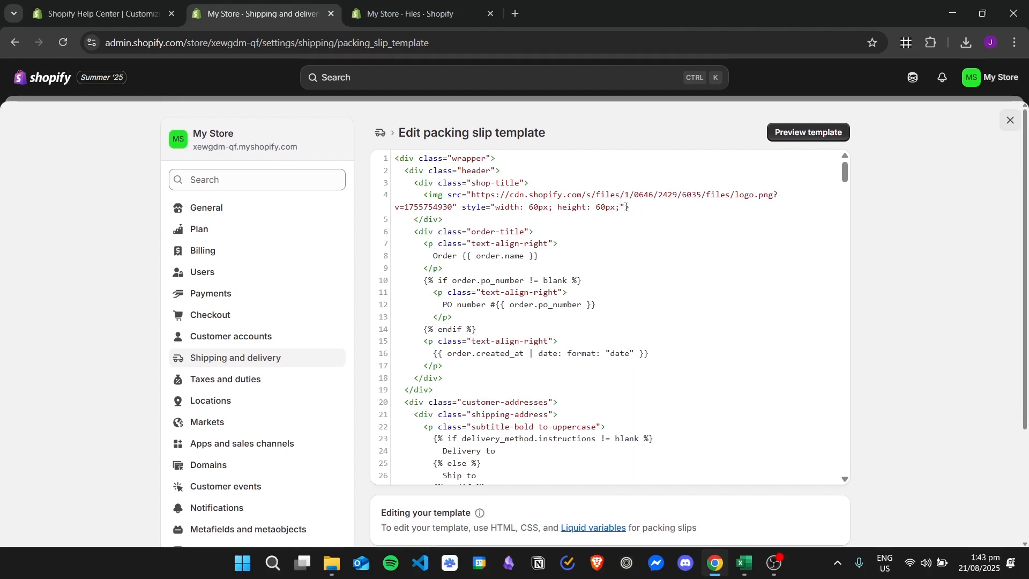
key("BackSpace")
key("BackSpace")
type("100")
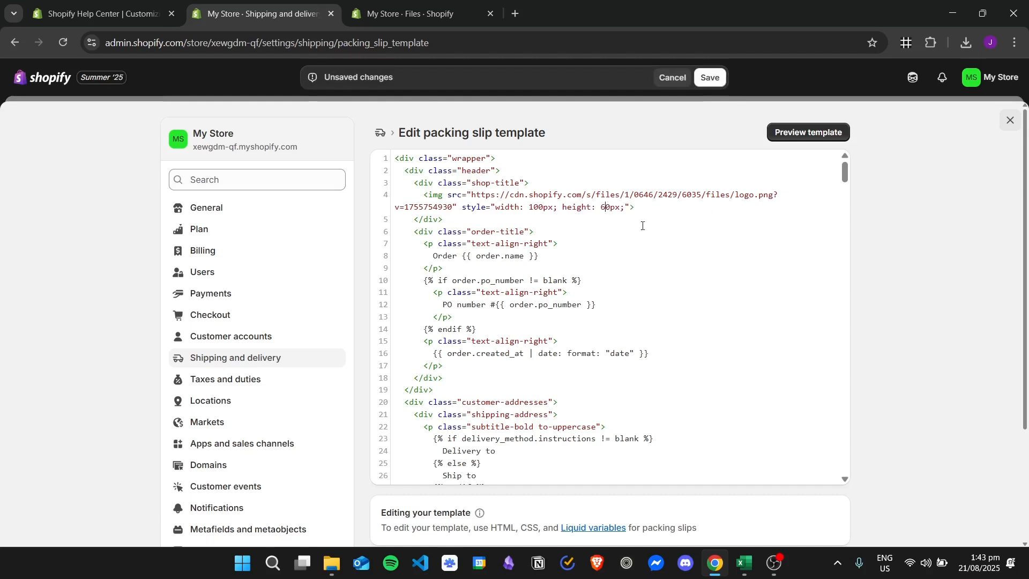
key("BackSpace")
type("8")
left_click(710, 77)
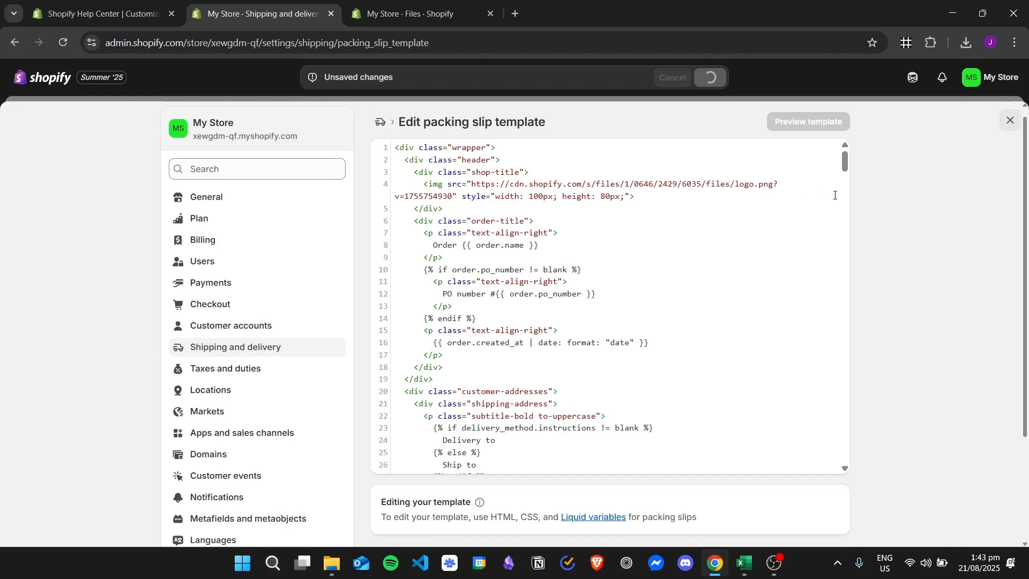
left_click(833, 122)
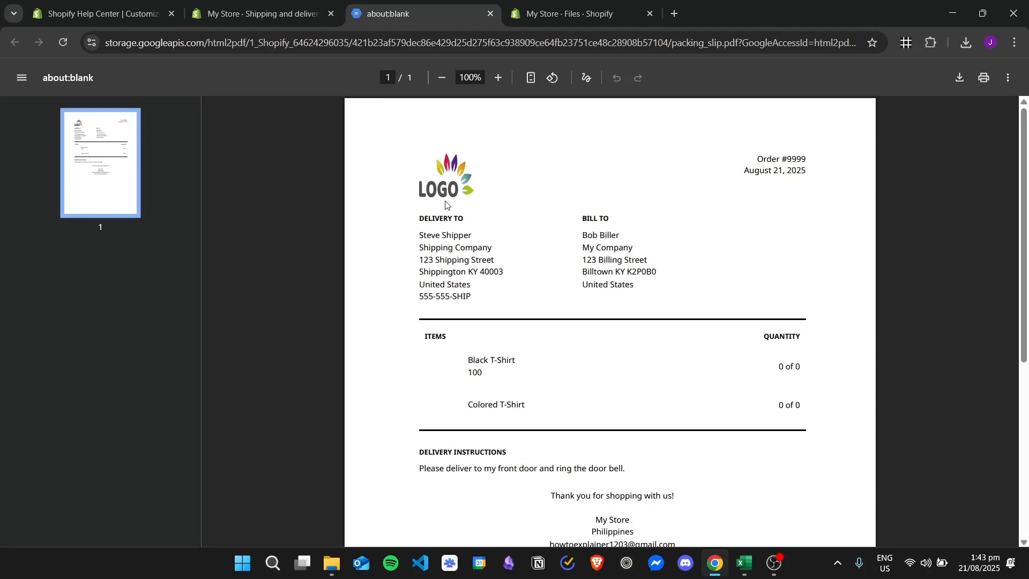
- Read the help article's 'Add logo above store name' instructions
left_click(290, 3)
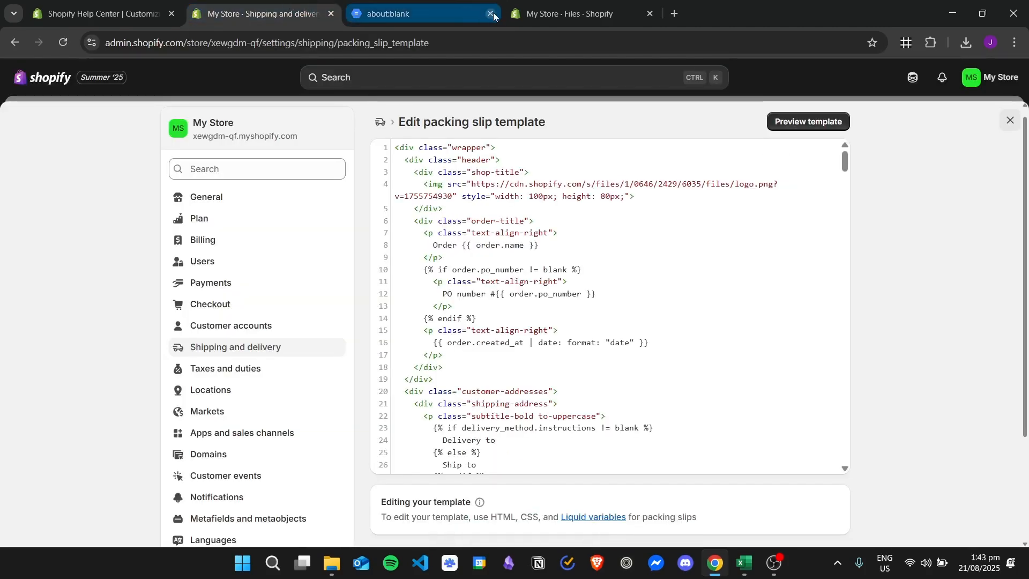
left_click(99, 14)
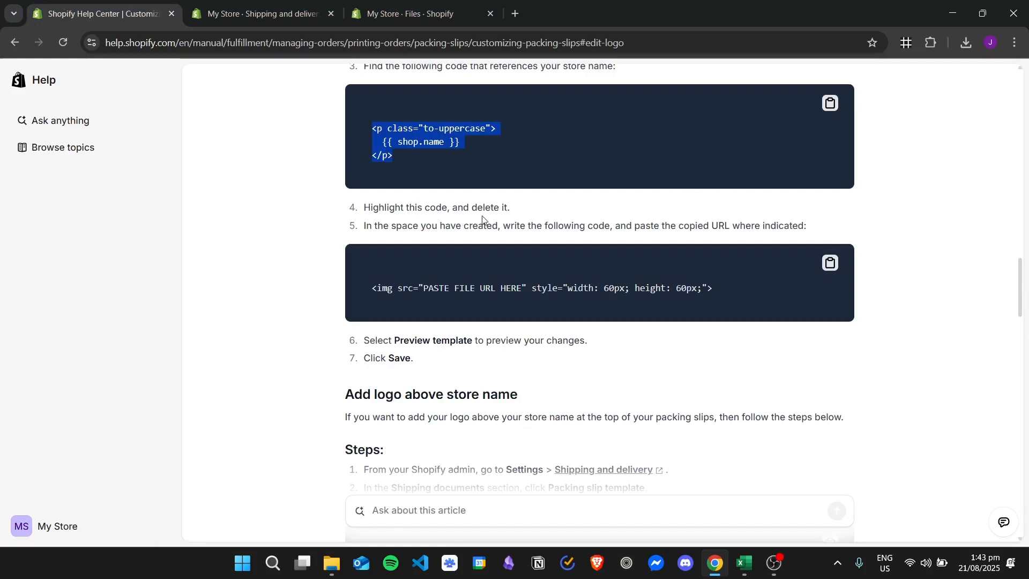
scroll(257, 211, "down", 5)
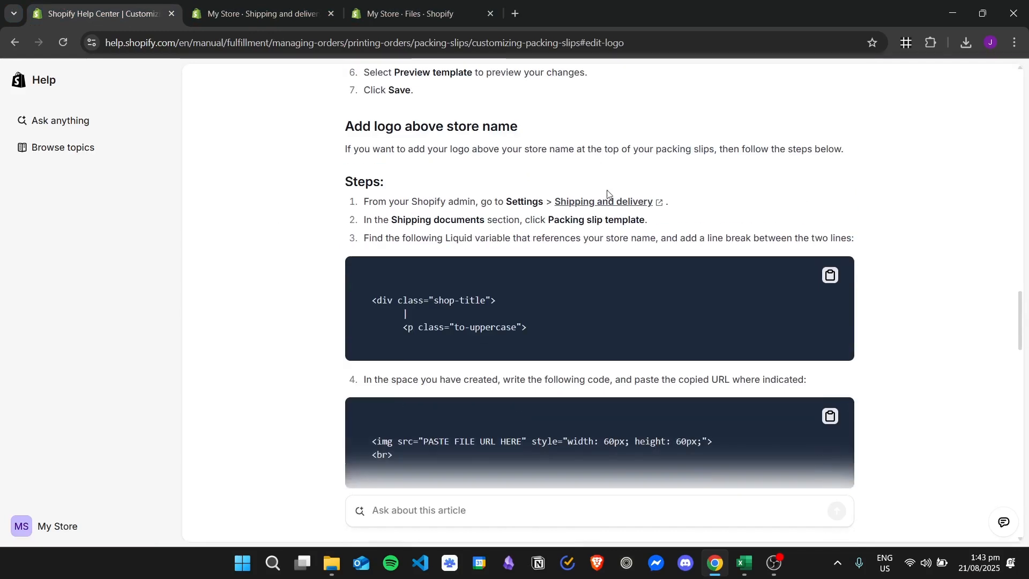
scroll(475, 268, "down", 2)
scroll(475, 268, "down", 6)
scroll(319, 223, "up", 9)
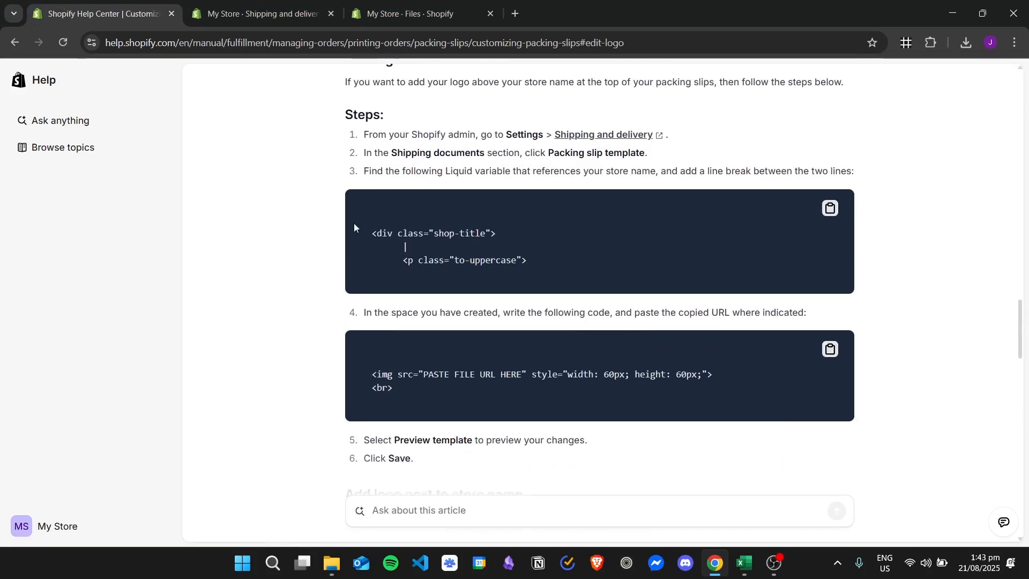
scroll(410, 155, "down", 1)
scroll(412, 99, "down", 1)
scroll(409, 97, "up", 1)
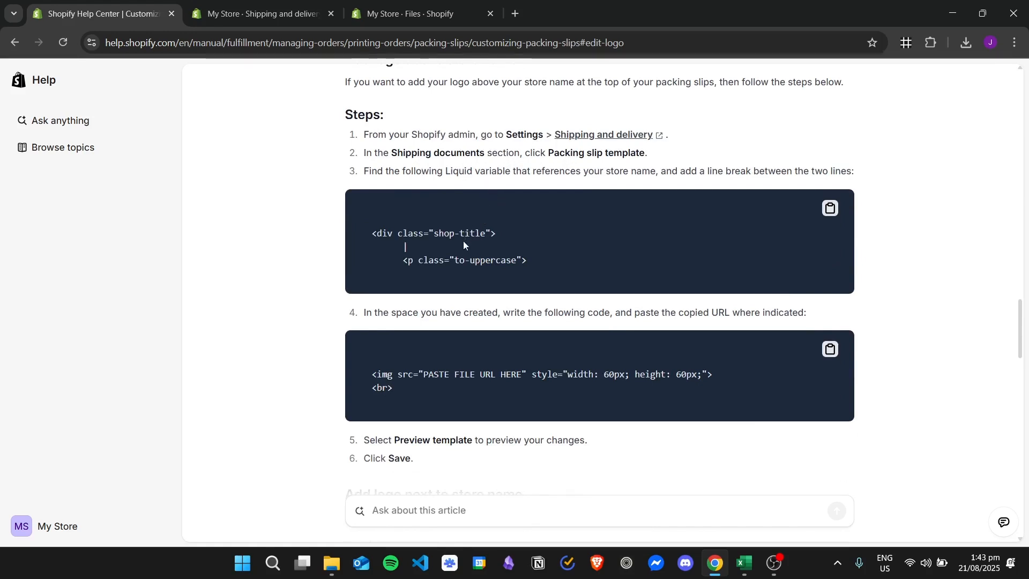
- Copy the article's <div class="shop-title"> line, find it in the template, and insert a new line after it
left_click_drag(378, 236, 458, 244)
left_click(514, 256)
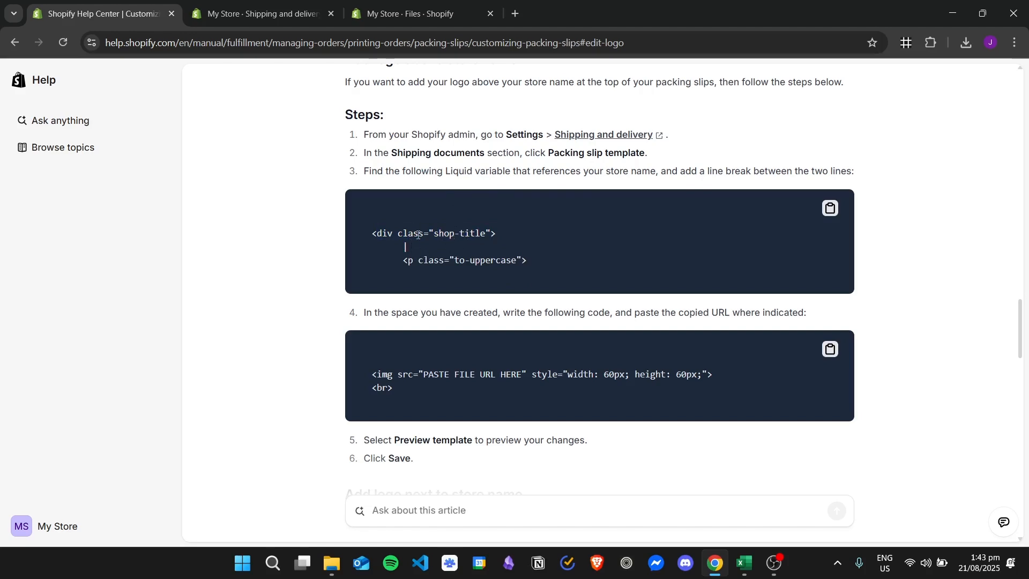
left_click_drag(374, 234, 469, 235)
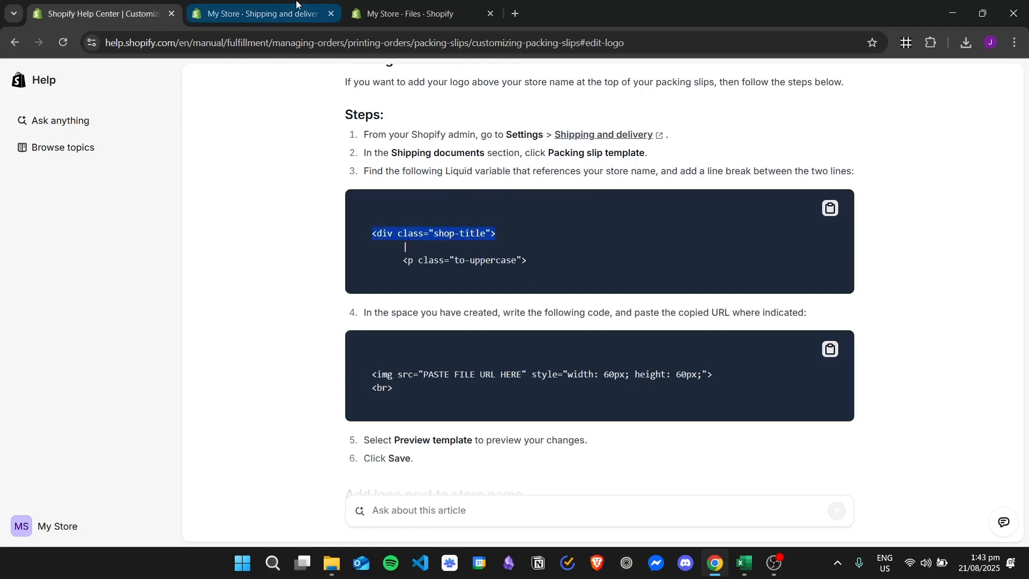
left_click(257, 14)
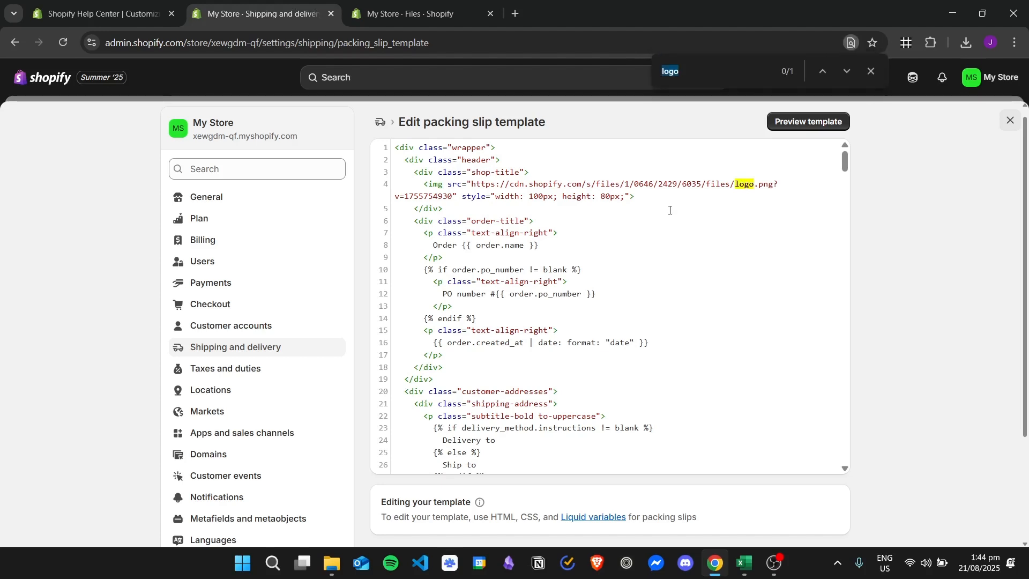
type("<div class=\"shop-title\">")
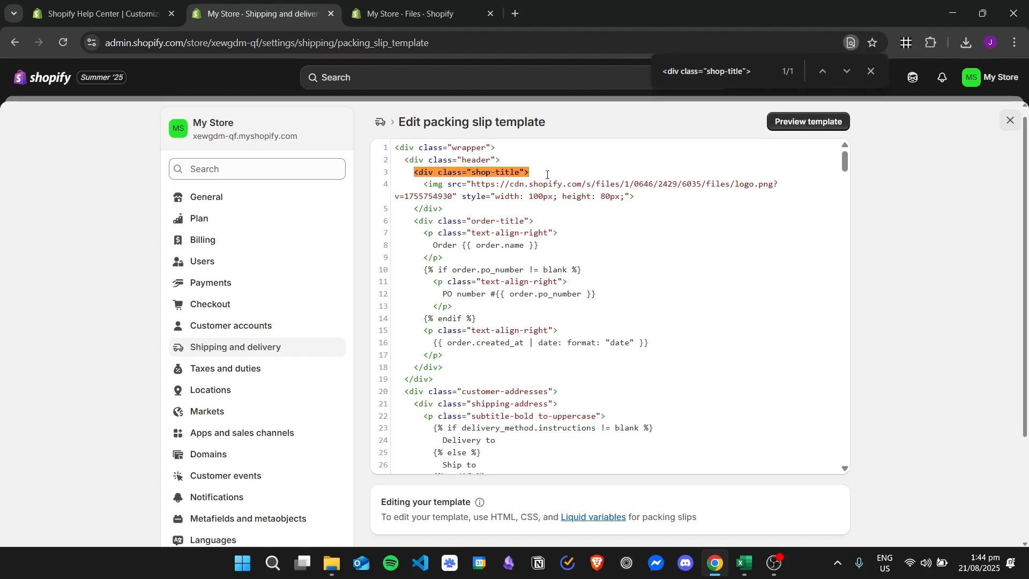
left_click(547, 175)
key("Return")
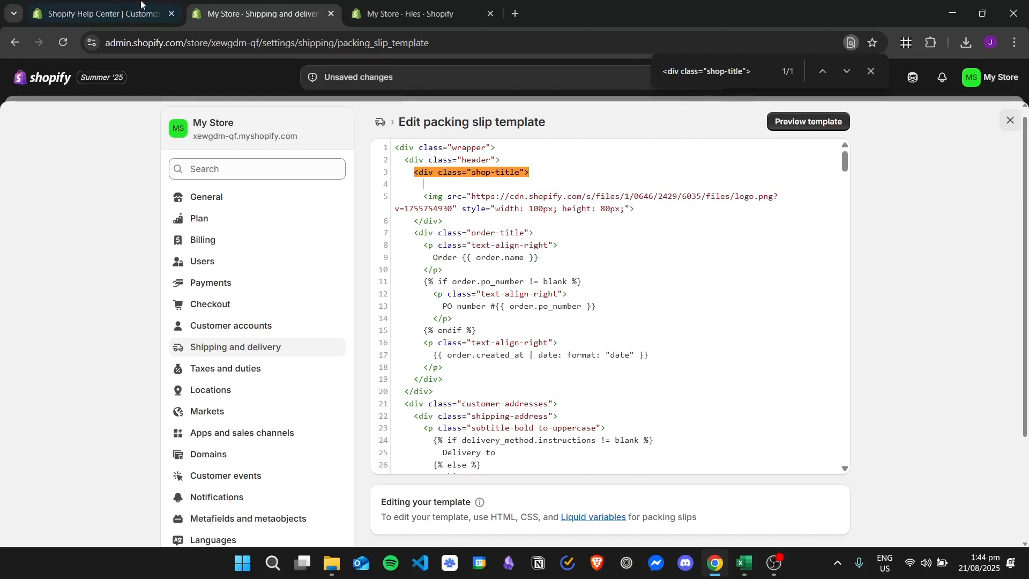
- Copy the article's <p class="to-uppercase"> line and paste it on the new line under the shop-title div
left_click(102, 14)
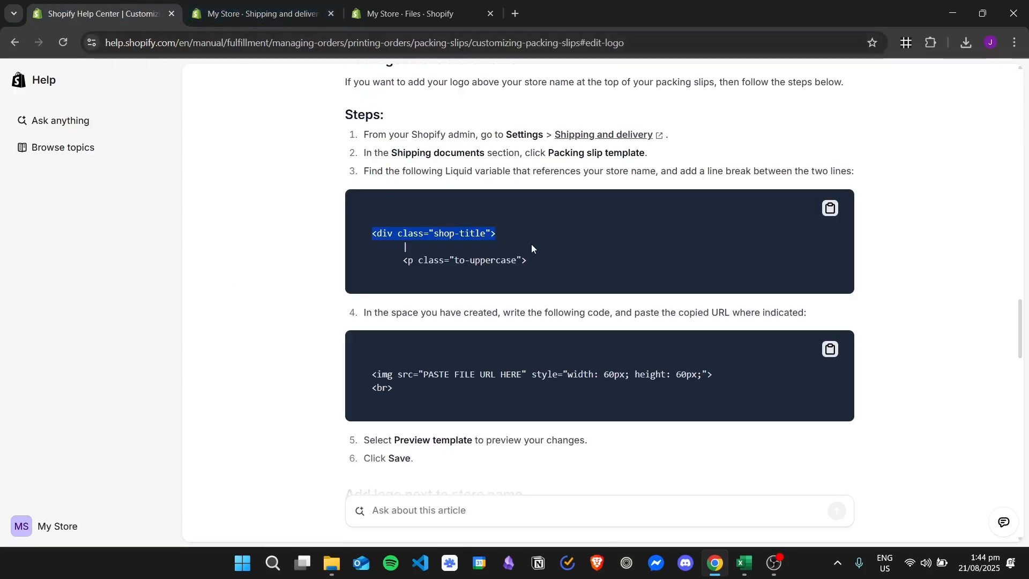
left_click_drag(526, 260, 403, 260)
key("ctrl+c")
left_click(262, 14)
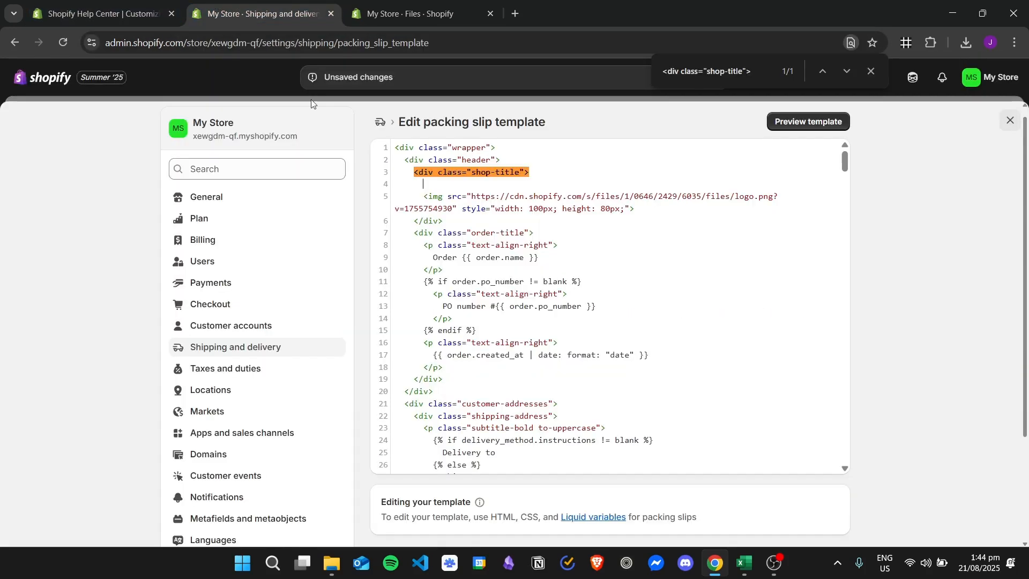
key("ctrl+v")
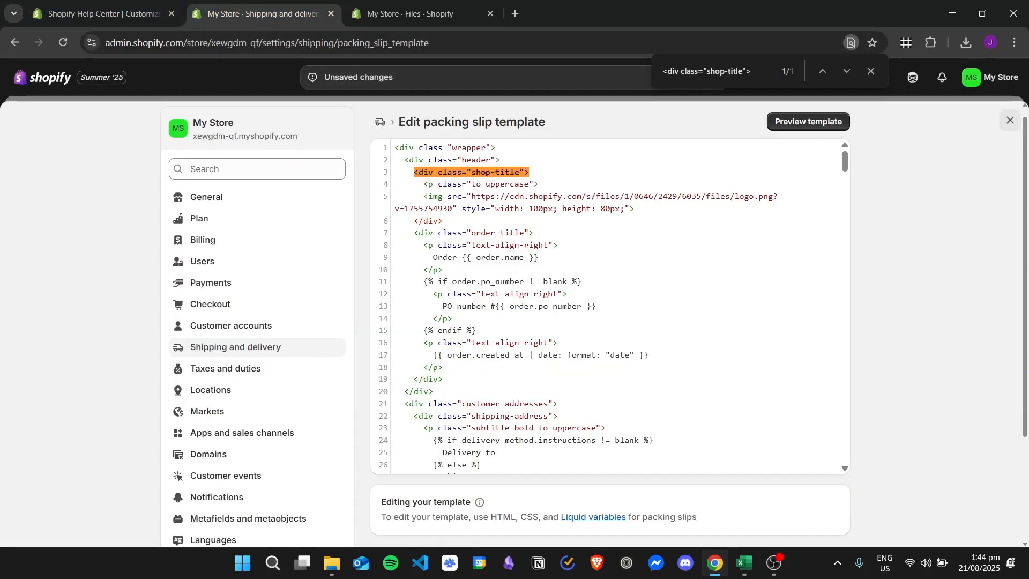
left_click(100, 4)
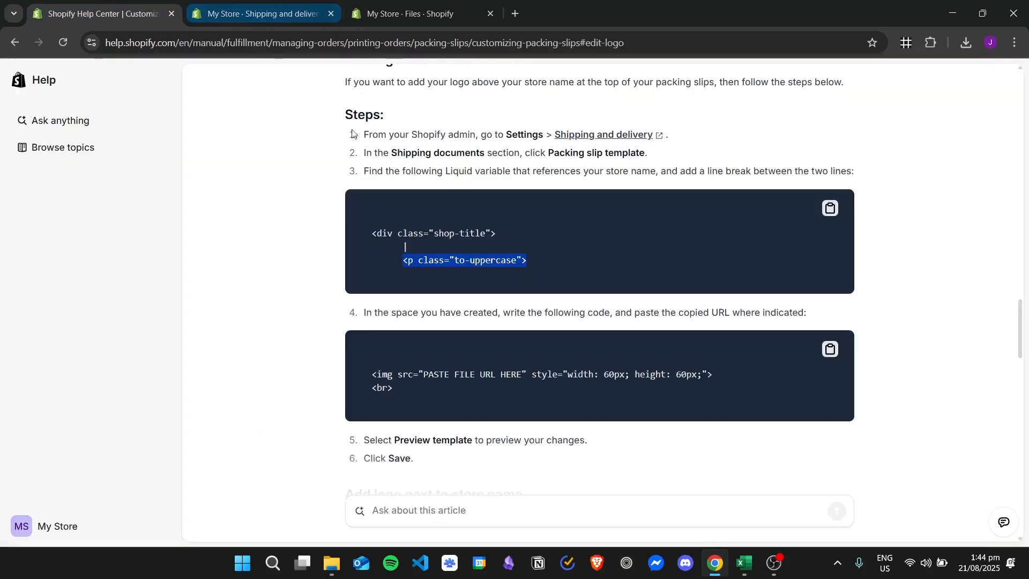
left_click(212, 3)
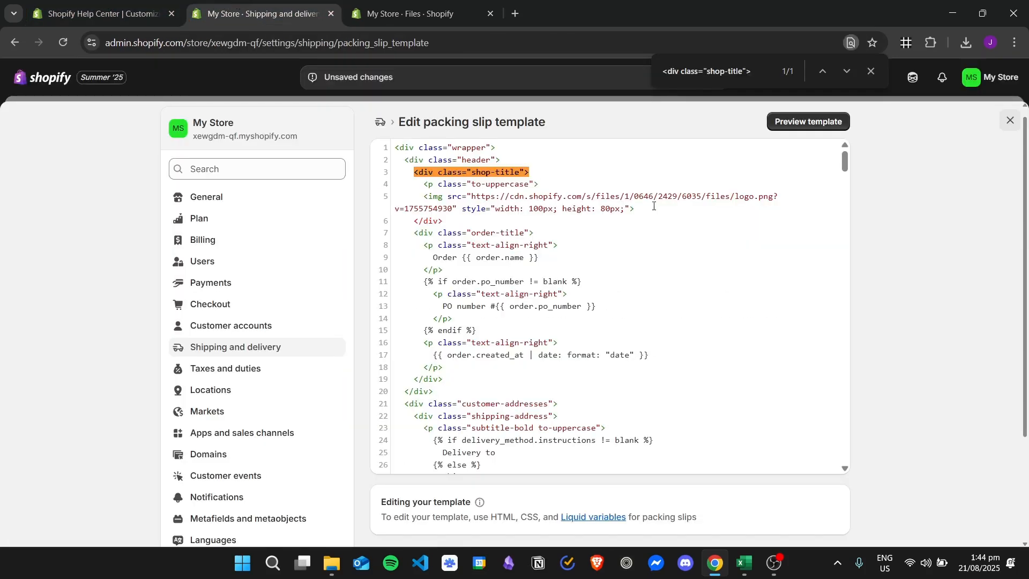
left_click_drag(630, 207, 424, 196)
key("BackSpace")
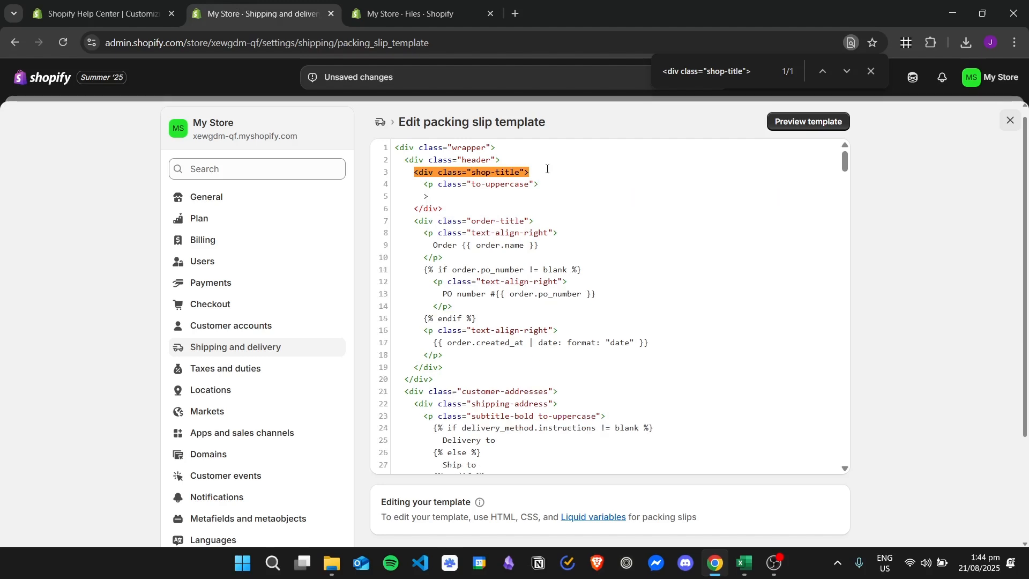
key("ctrl+z")
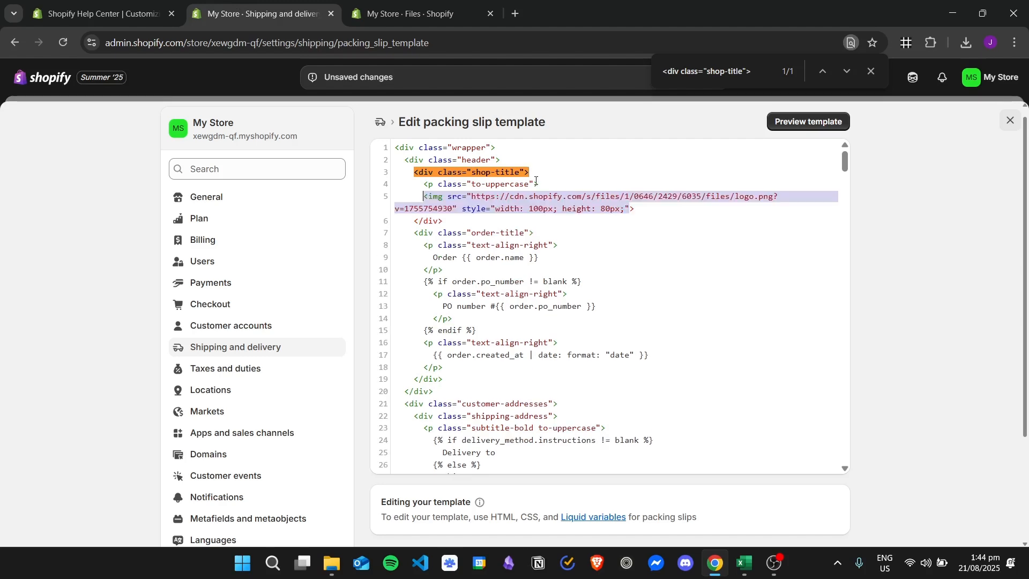
- Move the logo img tag so it sits directly above the <p class="to-uppercase"> line
left_click_drag(649, 210, 424, 196)
key("ctrl+c")
key("BackSpace")
key("Return")
key("ctrl+v")
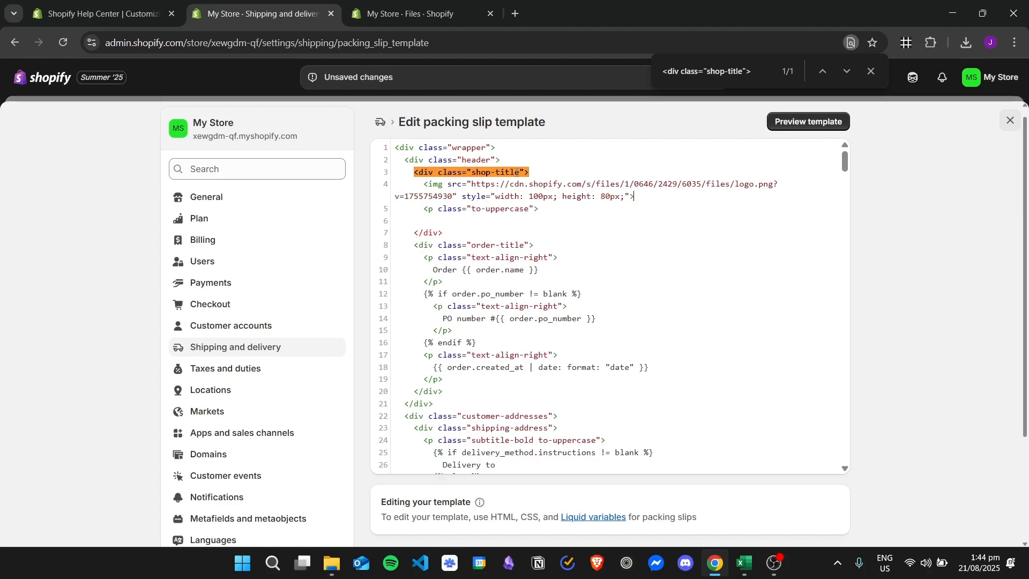
- Remove the empty line left after the <p class="to-uppercase"> tag
left_click(103, 8)
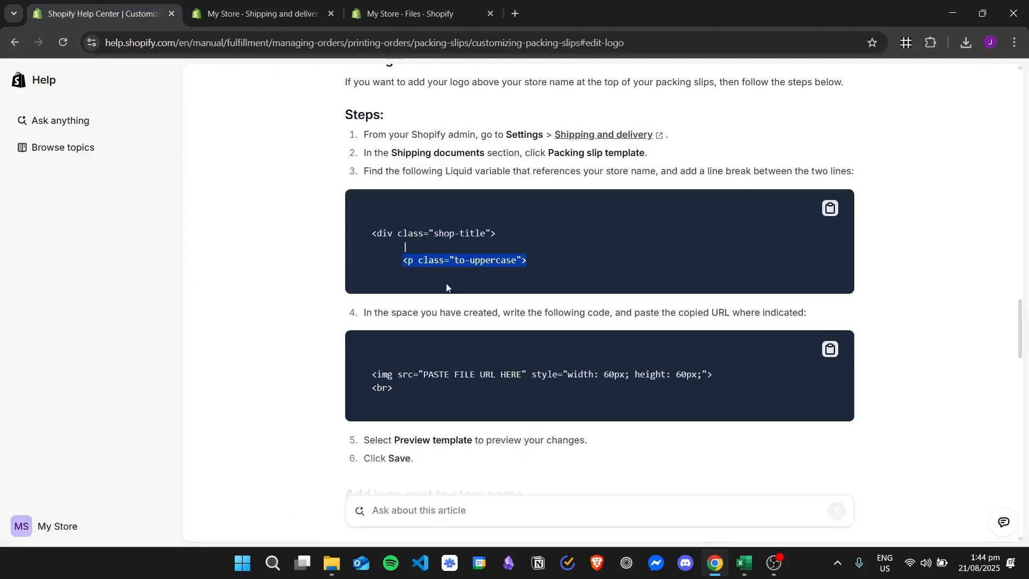
left_click(265, 11)
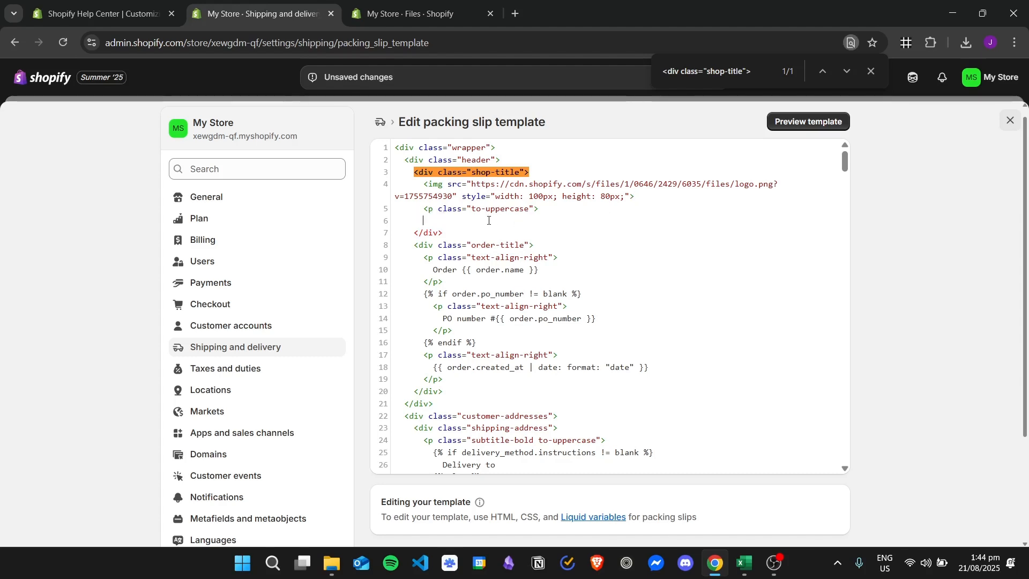
key("BackSpace")
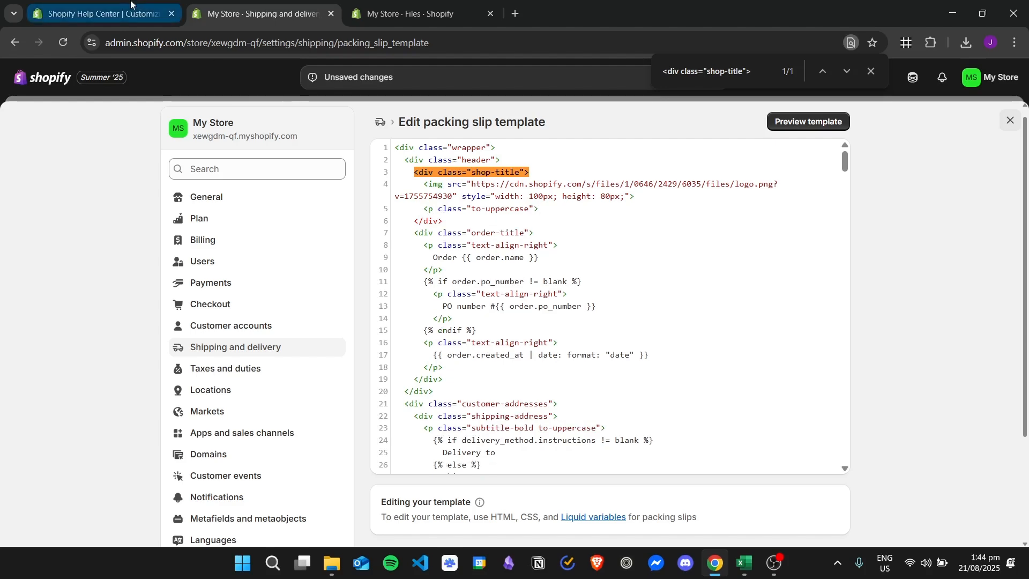
- Copy the article's {{ shop.name }} and </p> lines and paste them after the <p class="to-uppercase"> tag
left_click(103, 12)
scroll(484, 246, "down", 1)
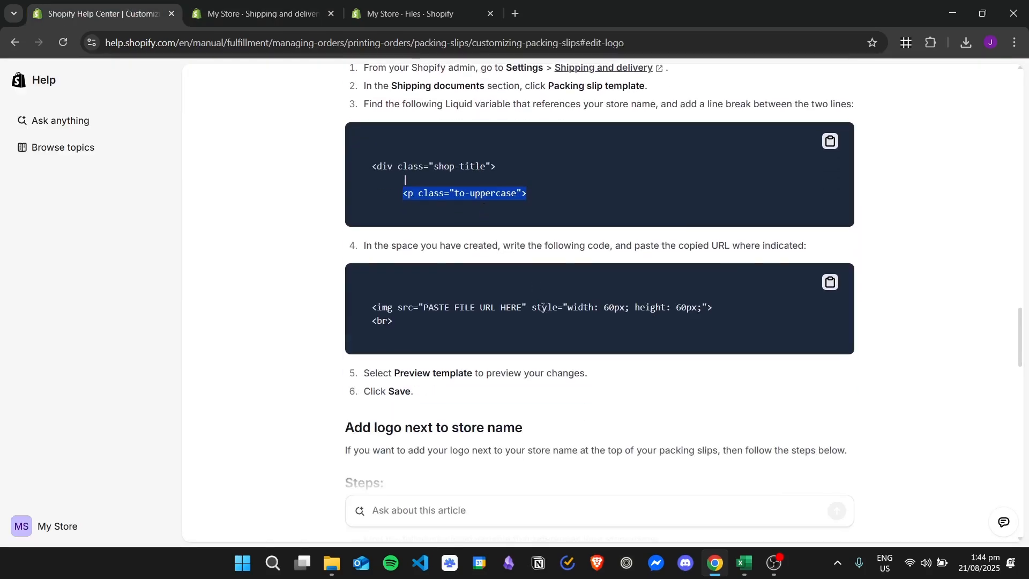
scroll(492, 323, "up", 8)
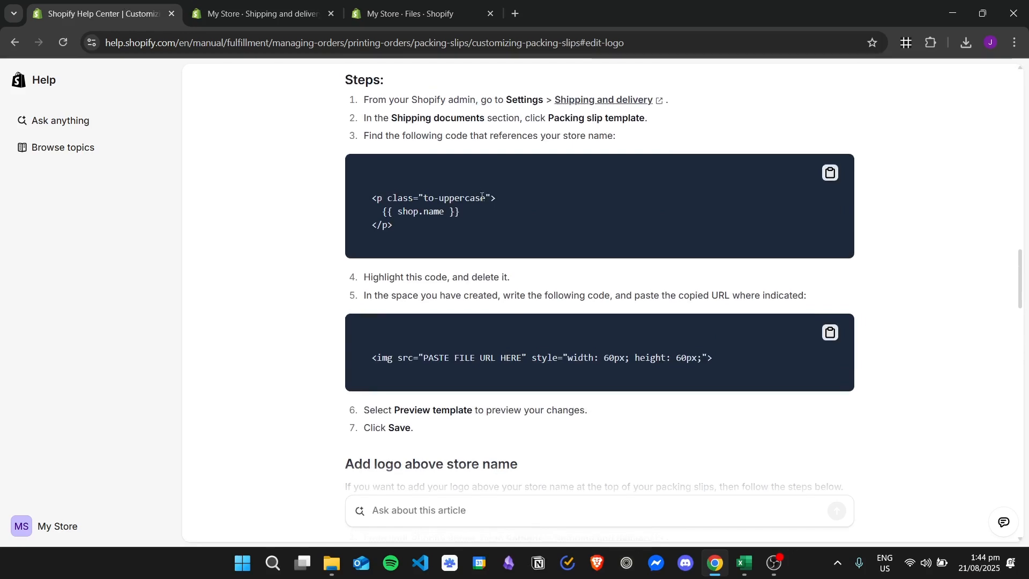
left_click_drag(398, 289, 384, 277)
key("ctrl+c")
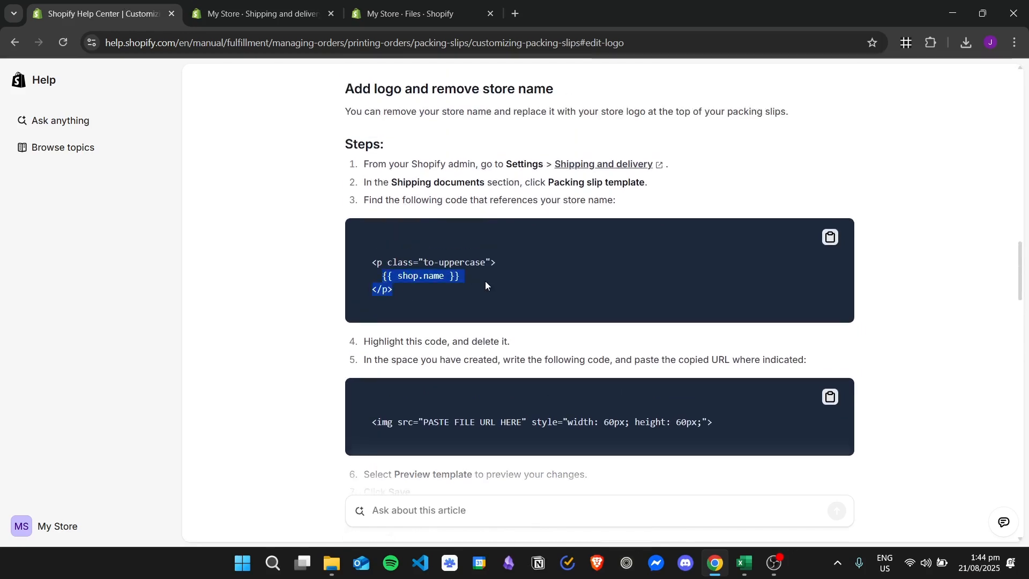
scroll(485, 285, "down", 1)
left_click(258, 14)
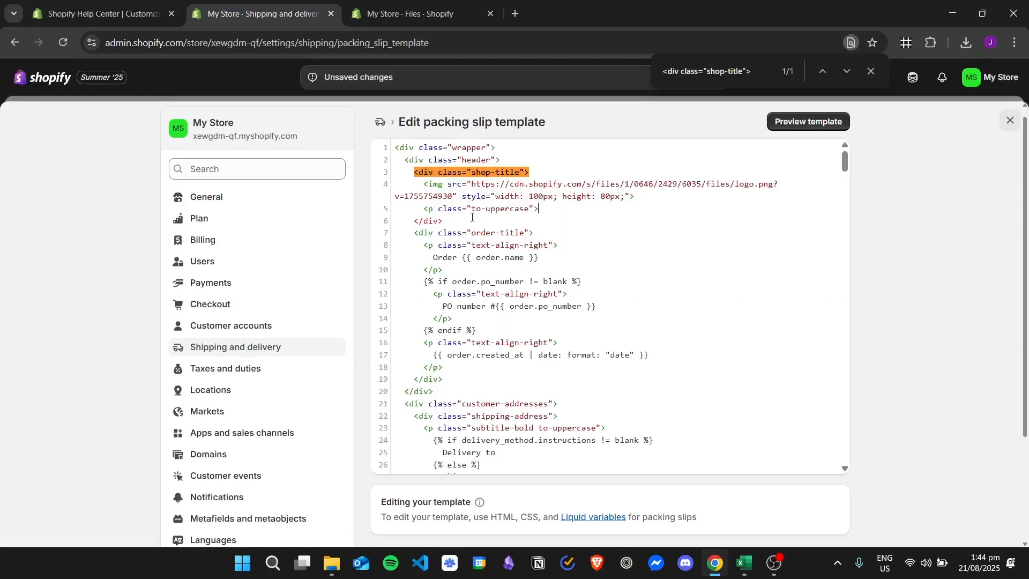
key("Return")
key("ctrl+v")
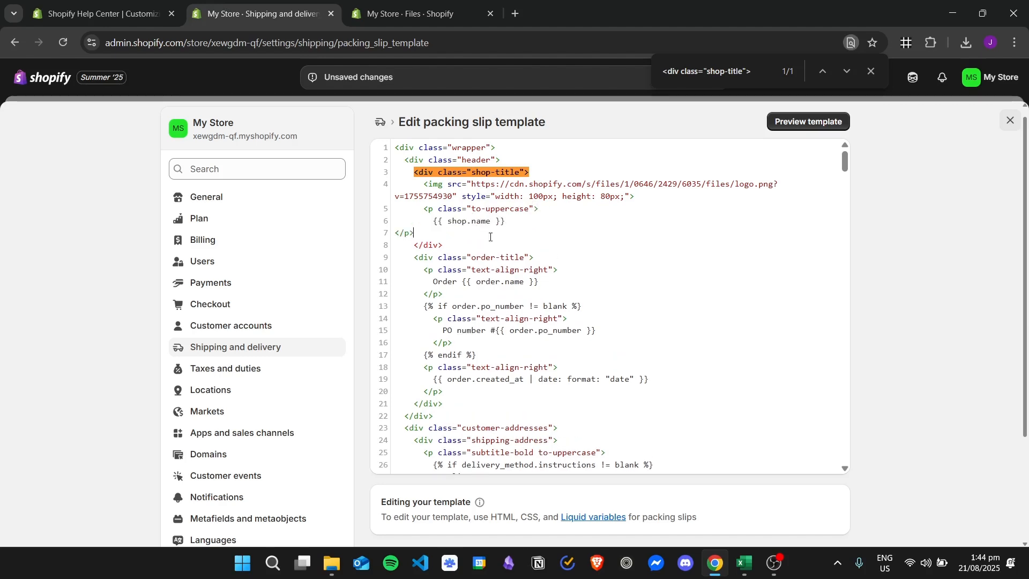
- Indent the pasted closing </p> tag to line up under its opening tag
key("Home")
key("Tab")
key("Tab")
key("Tab")
- Save the packing slip template with the logo above the store name
key("ctrl+shift+Tab")
scroll(411, 259, "down", 2)
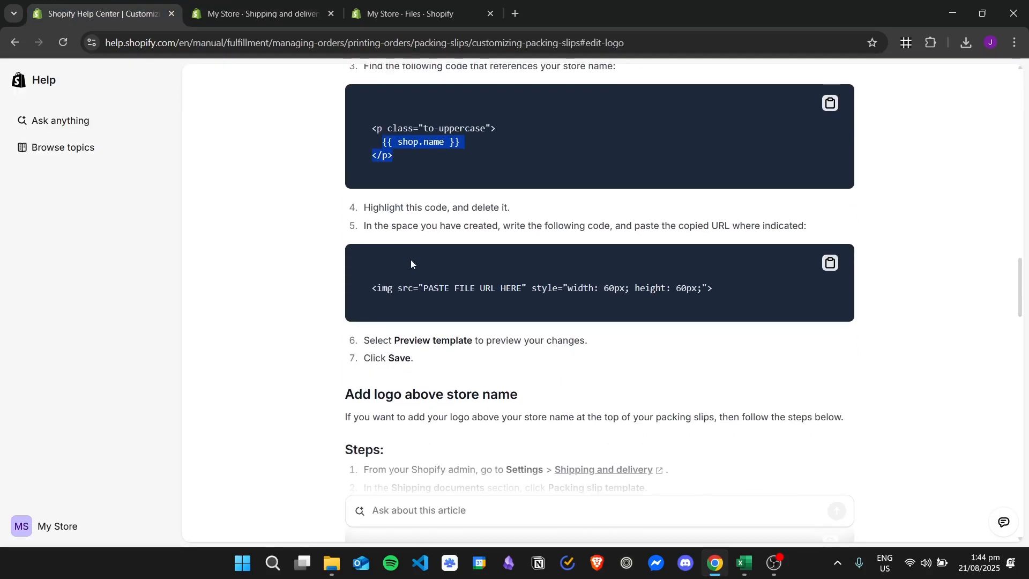
left_click(300, 3)
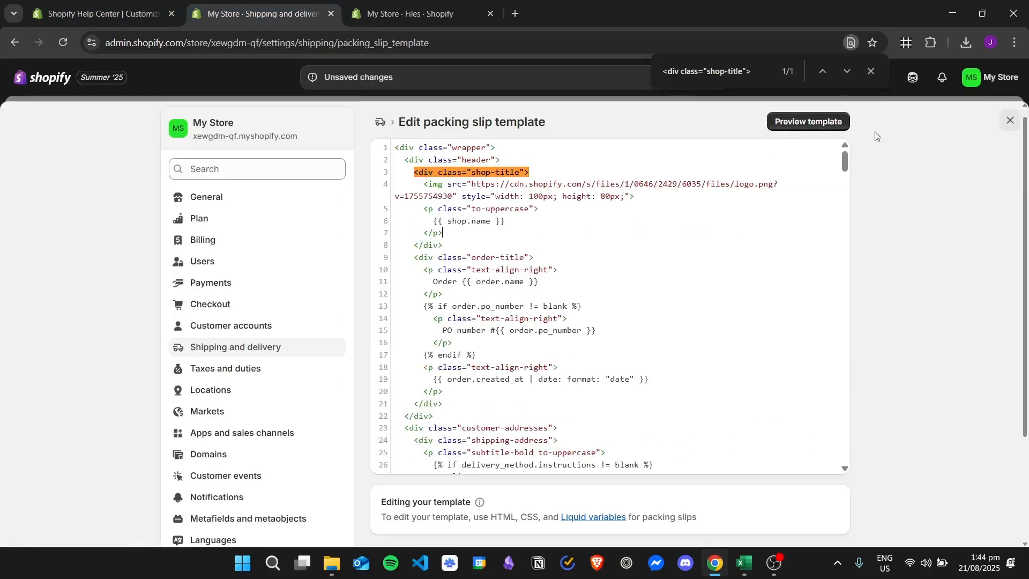
left_click(870, 71)
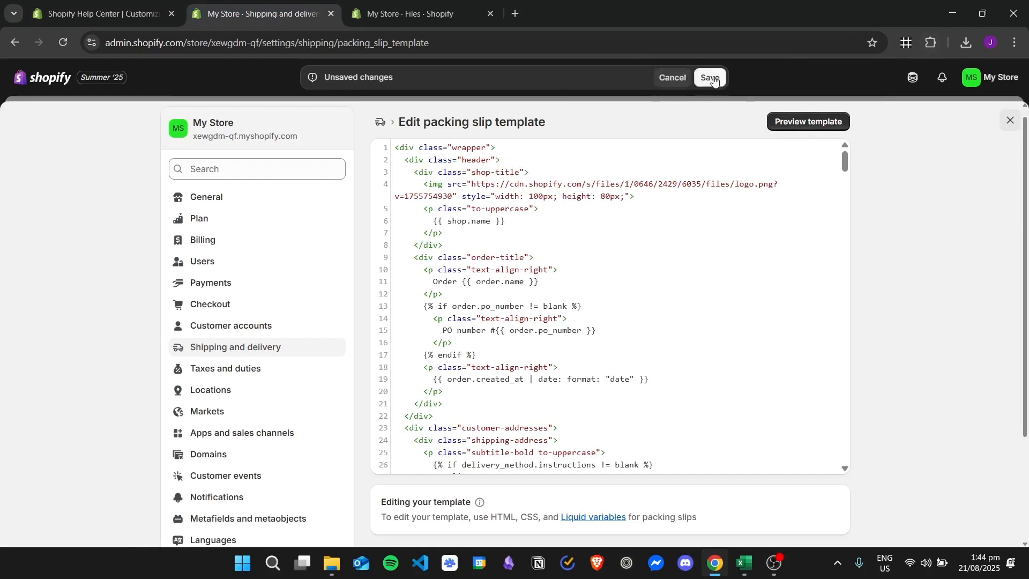
key("ctrl+s")
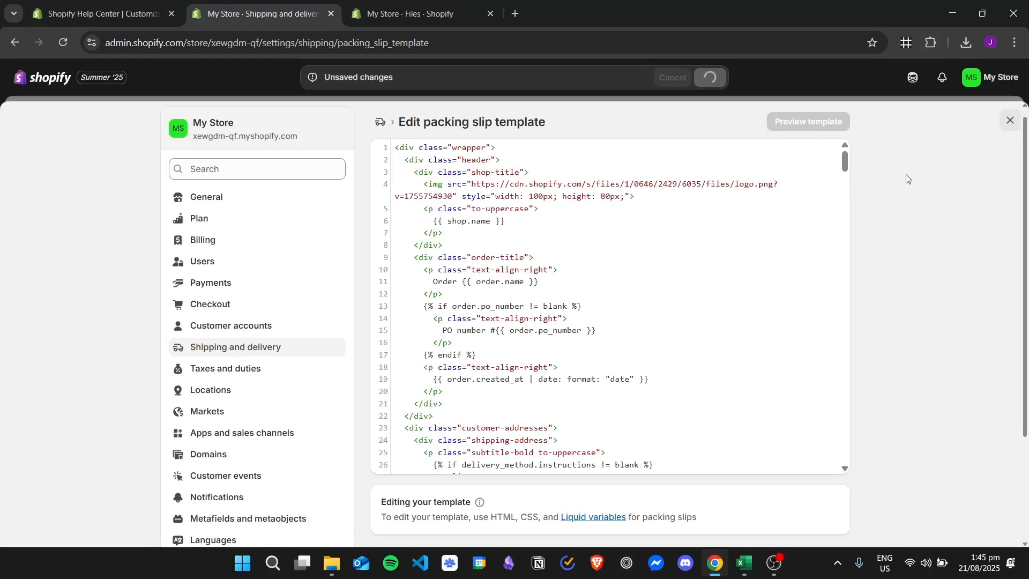
- Preview the packing slip and examine the logo and store name at its top
left_click(836, 121)
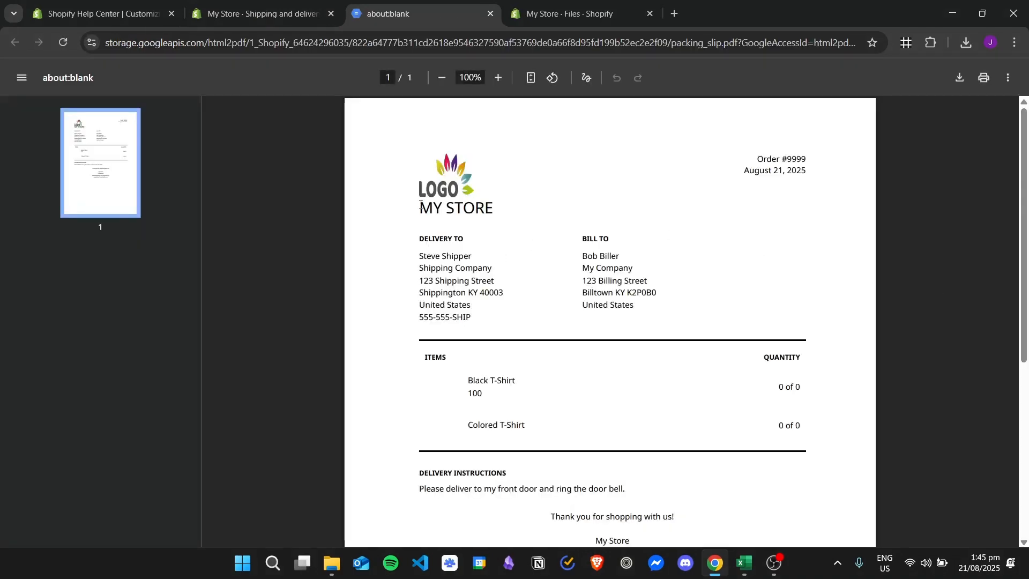
left_click_drag(422, 206, 502, 205)
left_click(468, 180)
- Scroll the help article to the 'Add logo next to store name' instructions
left_click(118, 2)
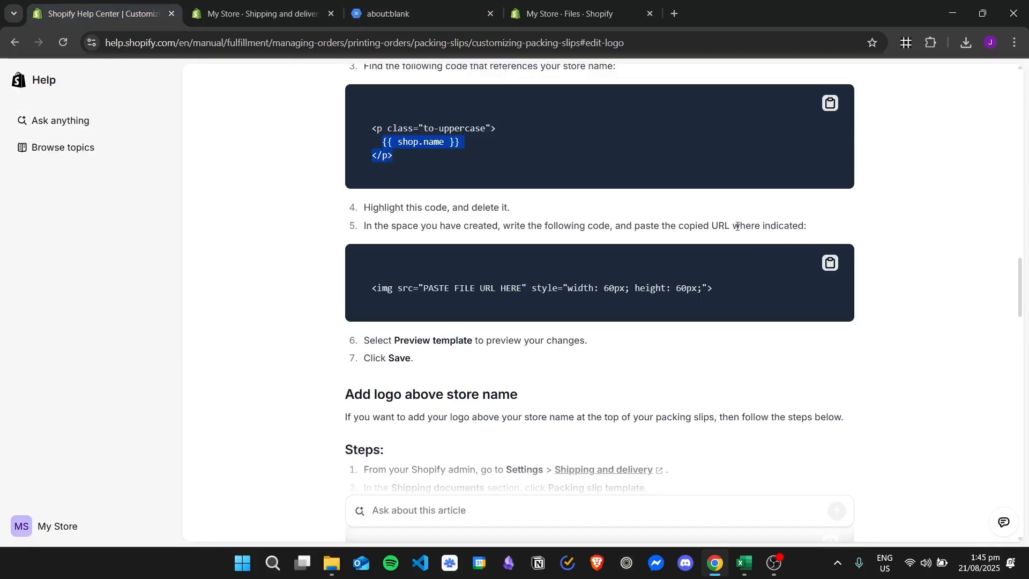
scroll(576, 179, "down", 4)
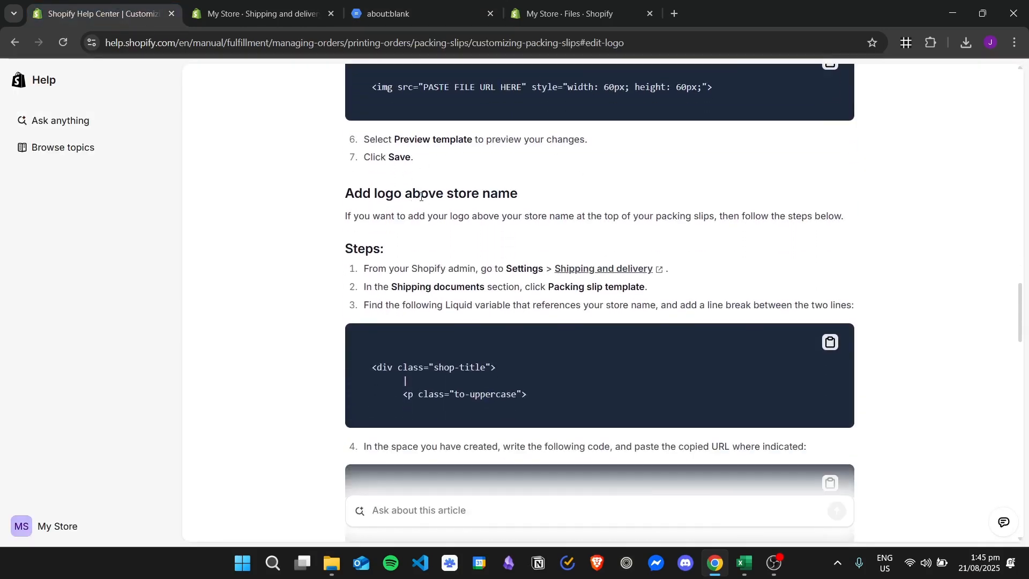
scroll(492, 195, "down", 3)
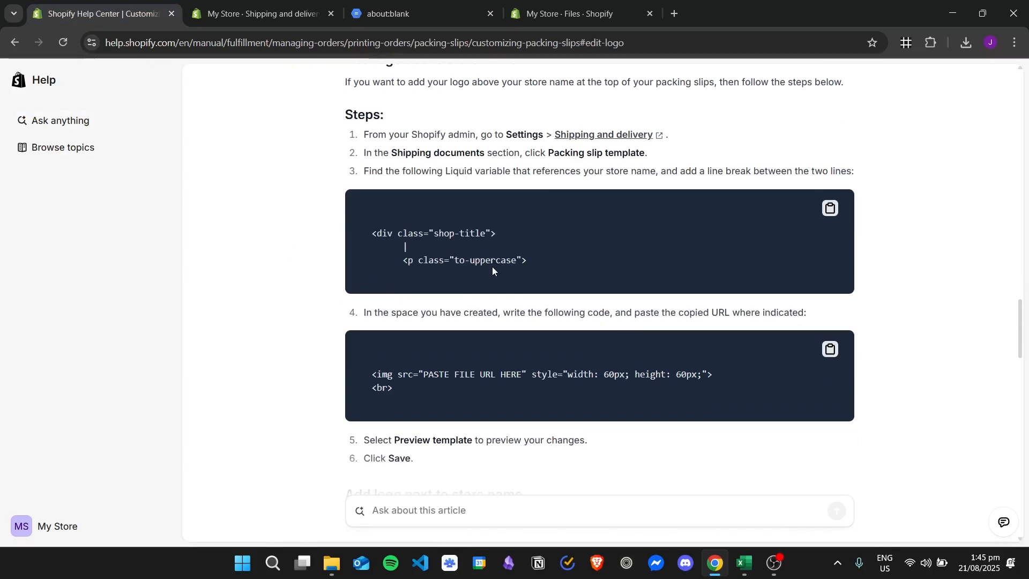
scroll(492, 266, "down", 4)
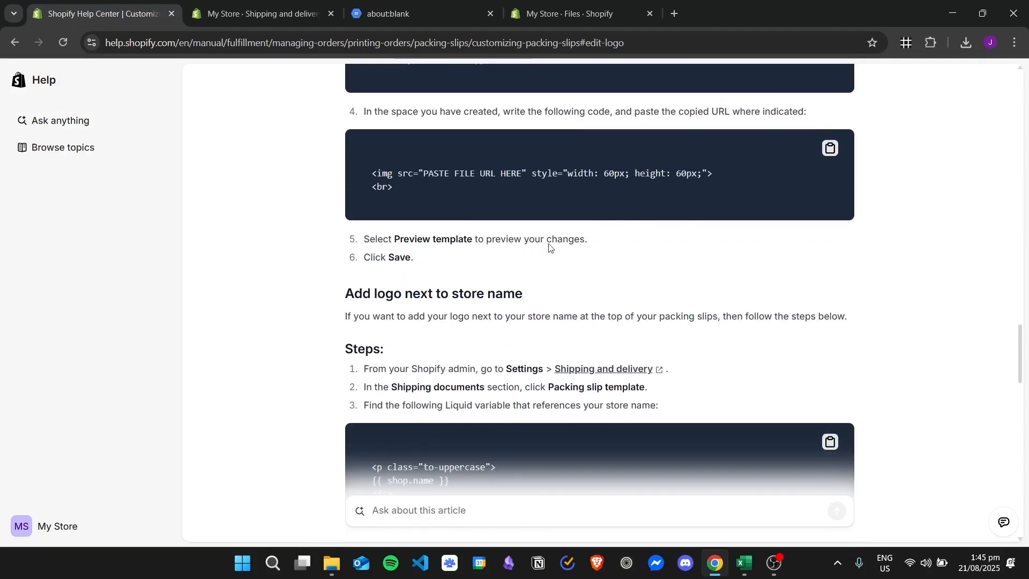
- Read the help article's steps and code for adding the logo next to the store name
scroll(432, 258, "up", 2)
scroll(460, 242, "down", 3)
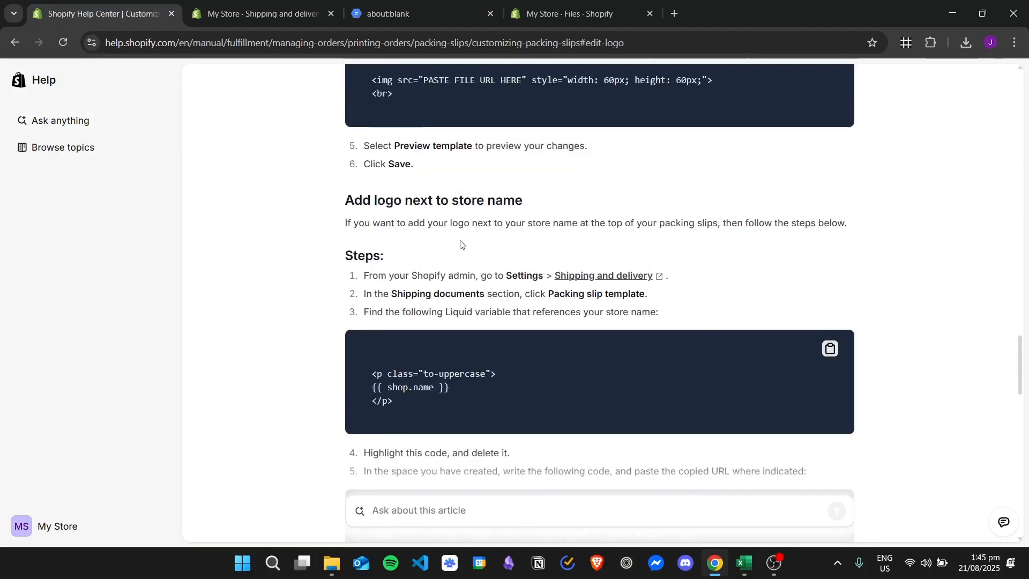
scroll(456, 235, "down", 1)
scroll(452, 166, "down", 1)
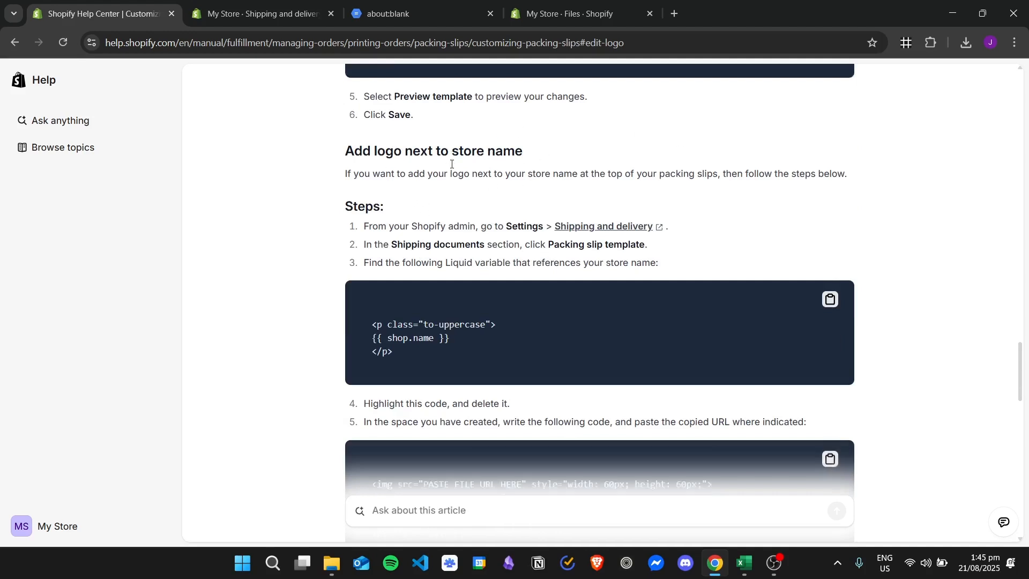
scroll(452, 164, "down", 3)
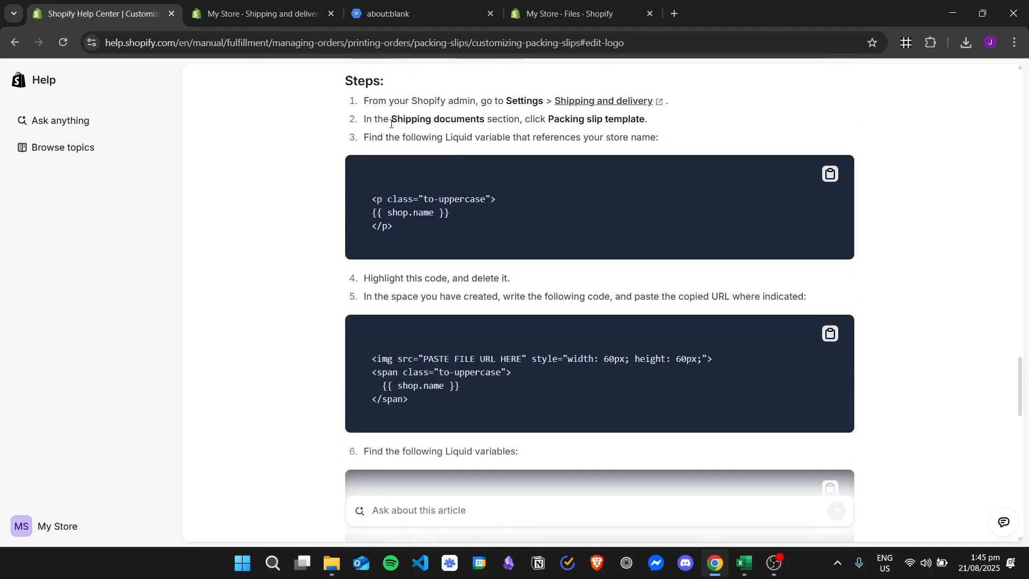
scroll(419, 227, "up", 2)
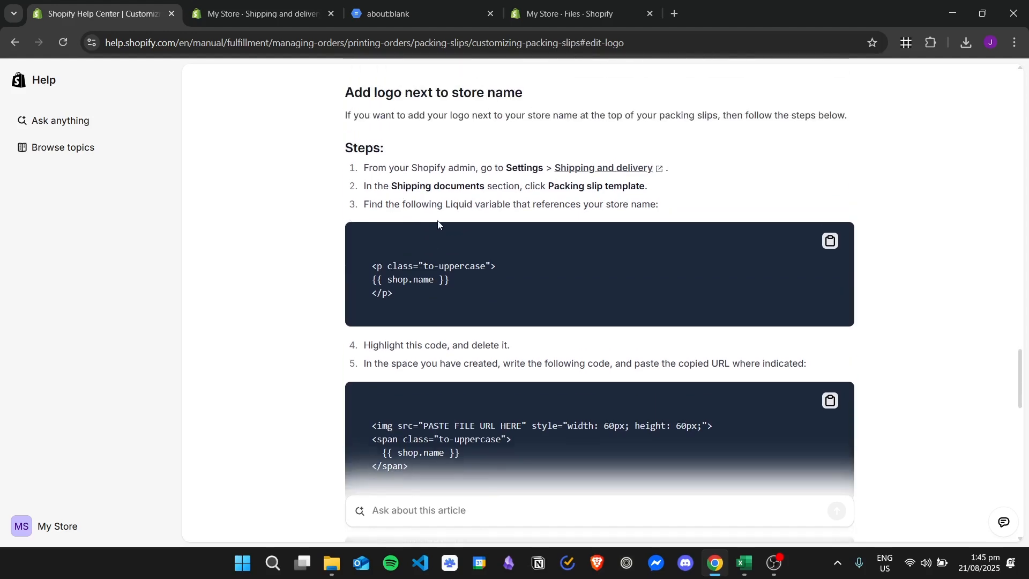
scroll(440, 223, "down", 2)
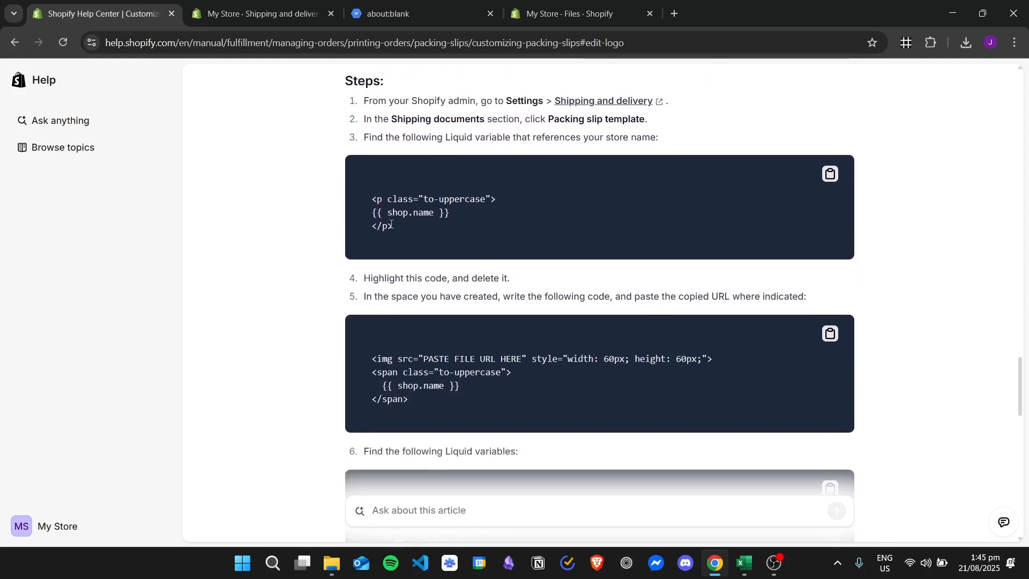
left_click_drag(387, 225, 377, 199)
scroll(517, 194, "down", 2)
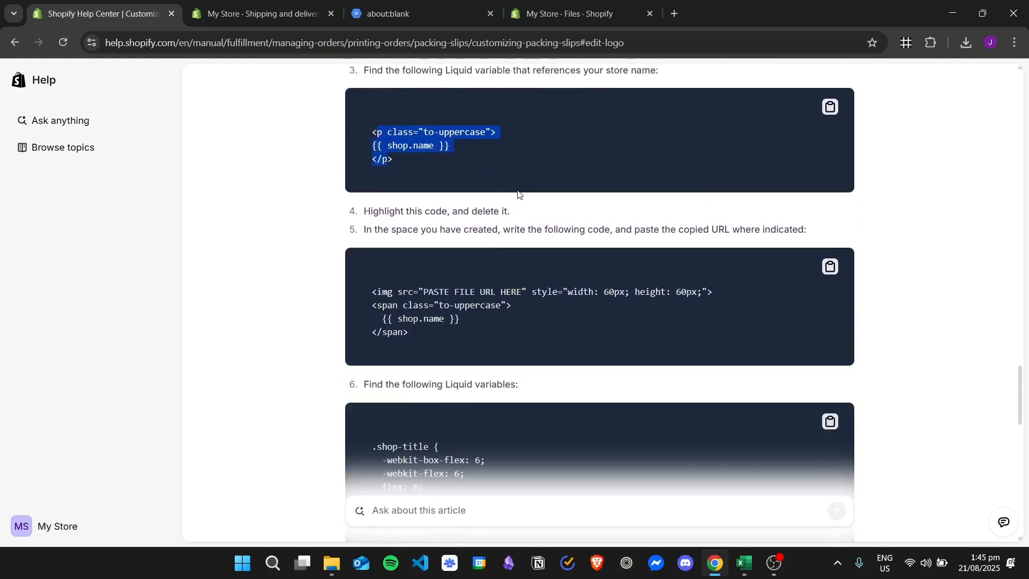
scroll(503, 185, "down", 2)
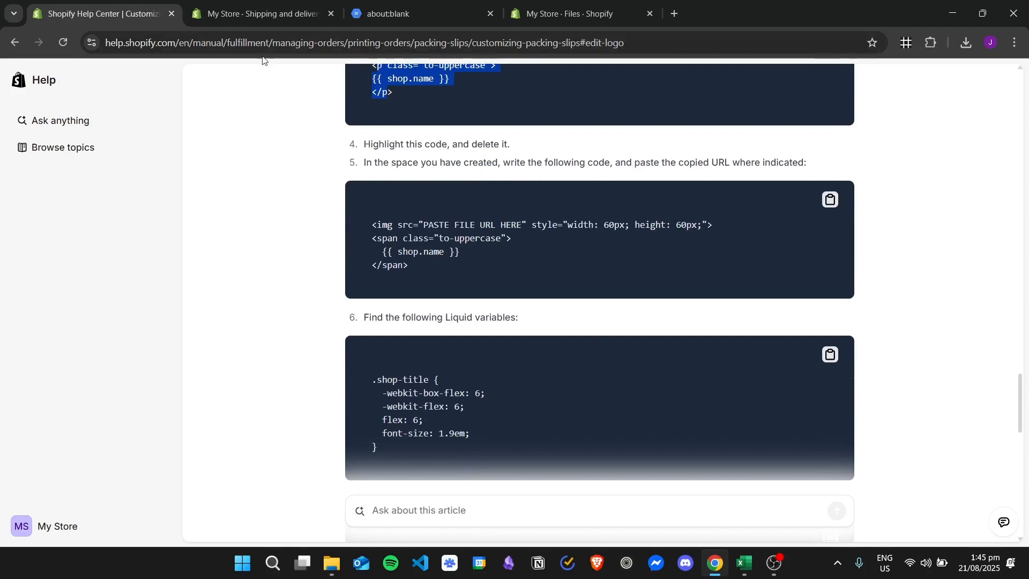
- Delete the store name paragraph block from the template's shop title header
left_click(224, 1)
left_click_drag(488, 231, 423, 209)
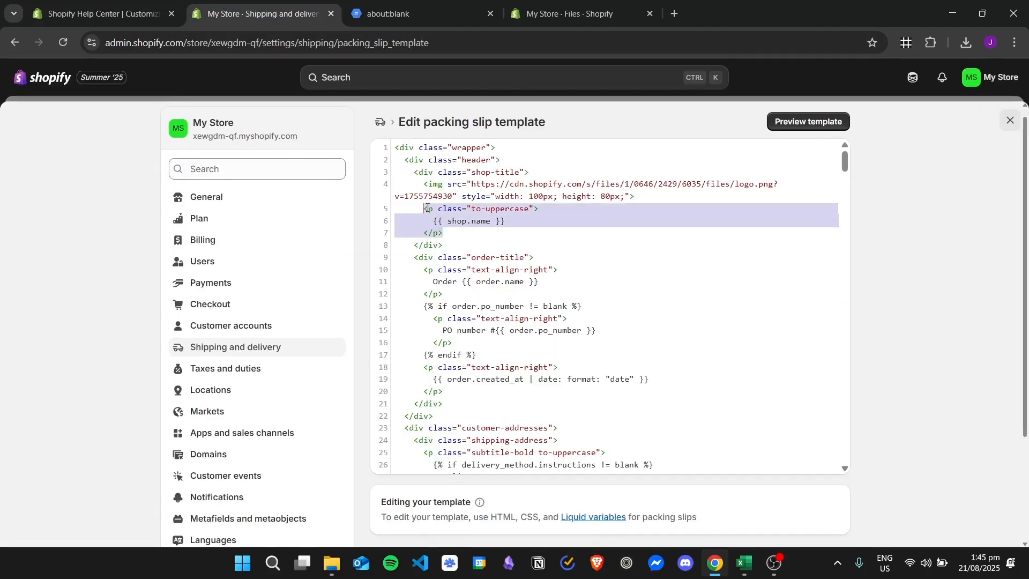
key("BackSpace")
- Copy the article's logo image and store name span code and paste it over the existing logo image line
left_click(72, 3)
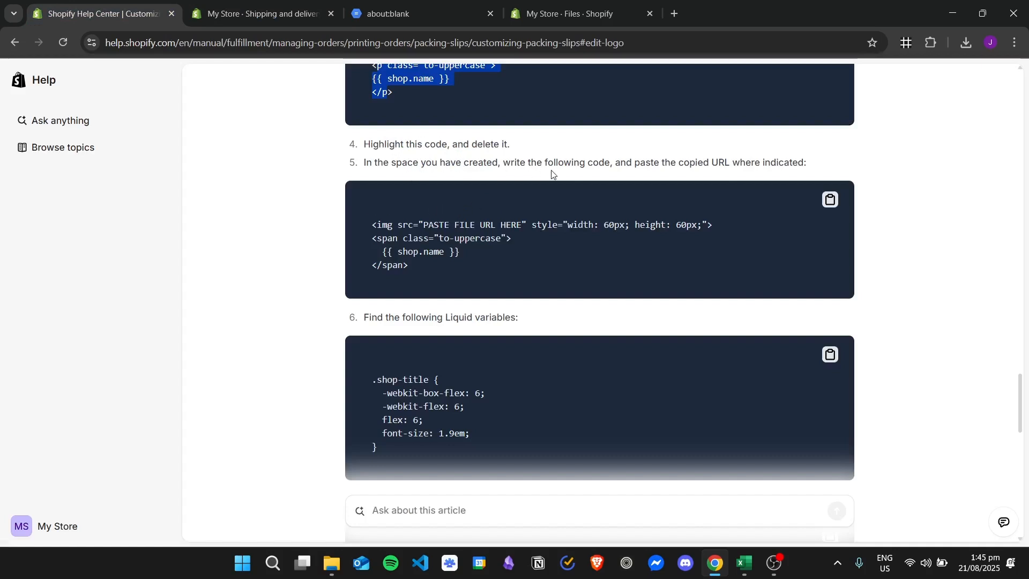
scroll(572, 168, "down", 1)
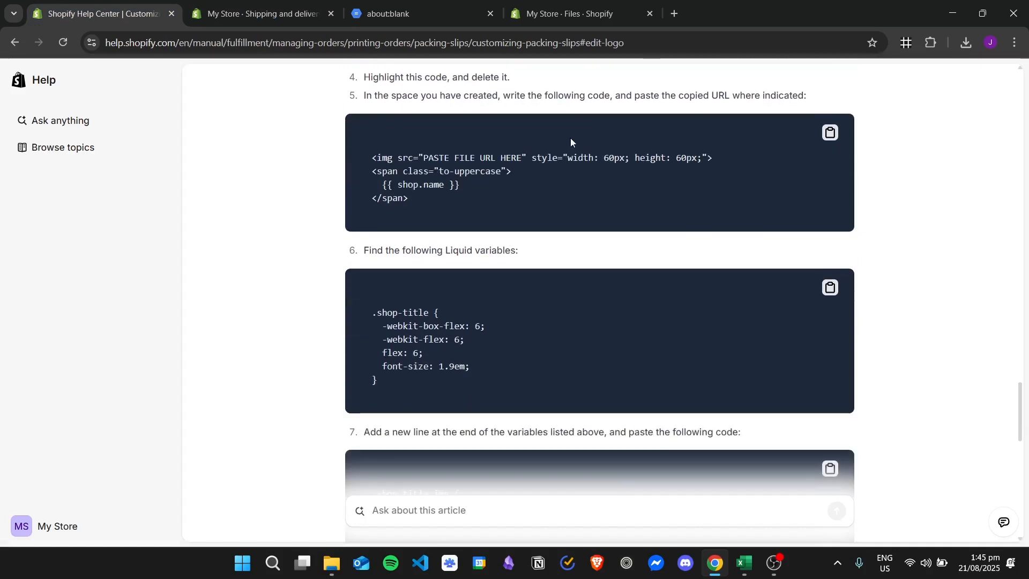
left_click(831, 132)
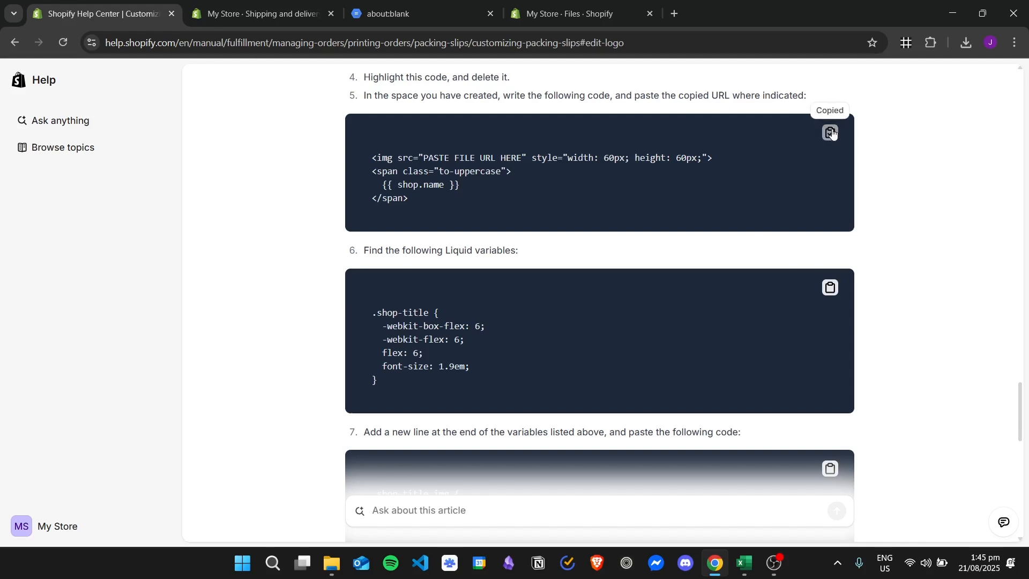
left_click(295, 4)
left_click_drag(630, 202, 434, 184)
key("ctrl+v")
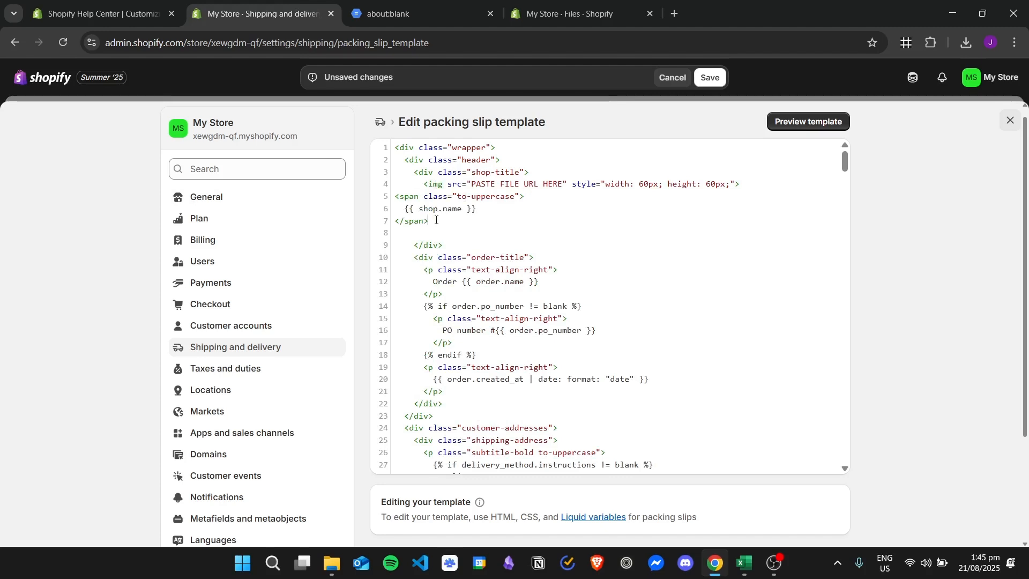
- Search the template for the article's copied .shop-title CSS block, then clear the search field
left_click(123, 13)
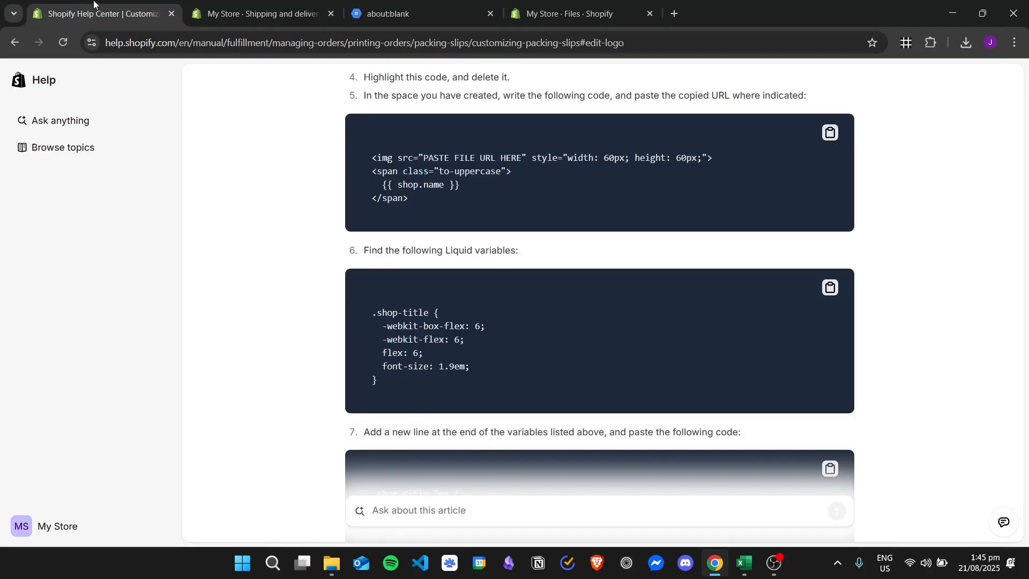
scroll(342, 199, "down", 3)
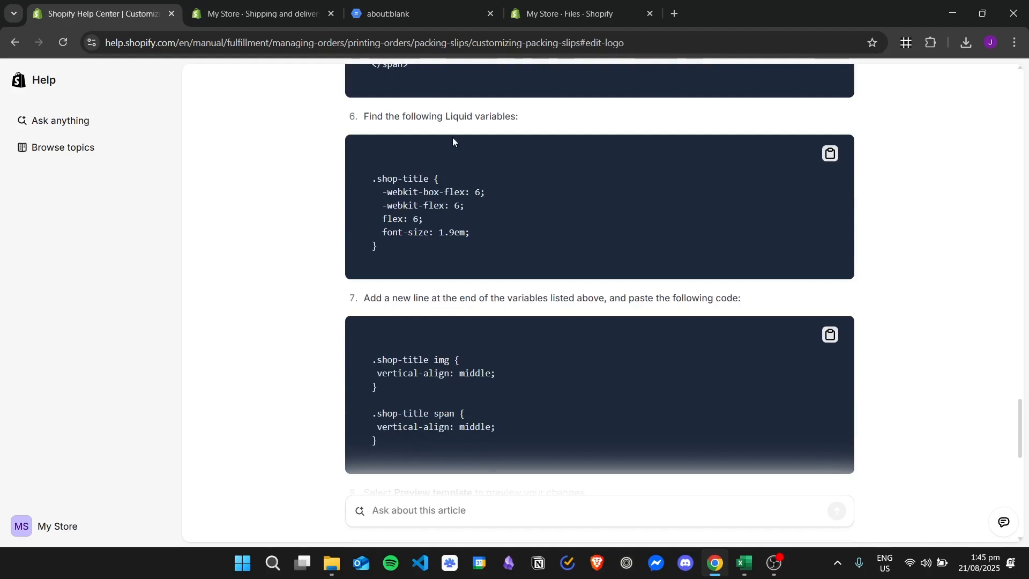
left_click(835, 148)
left_click(244, 3)
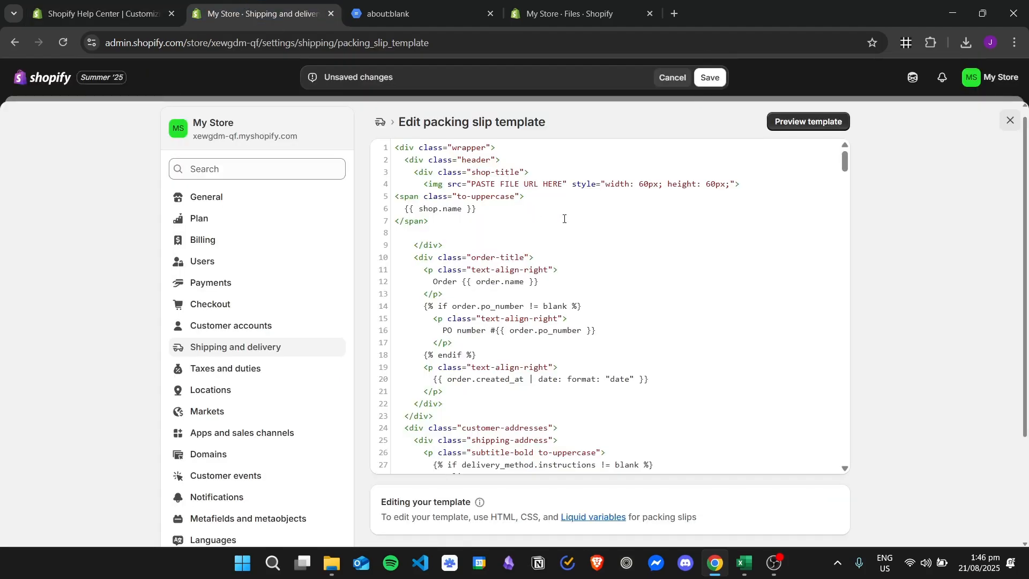
key("ctrl+f")
key("ctrl+v")
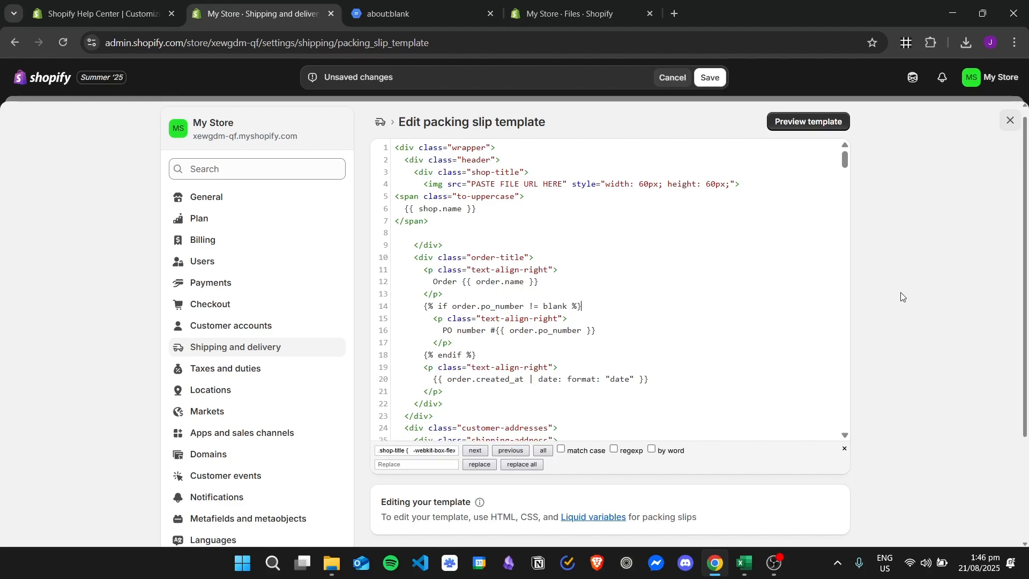
key("ctrl+a")
scroll(719, 321, "down", 8)
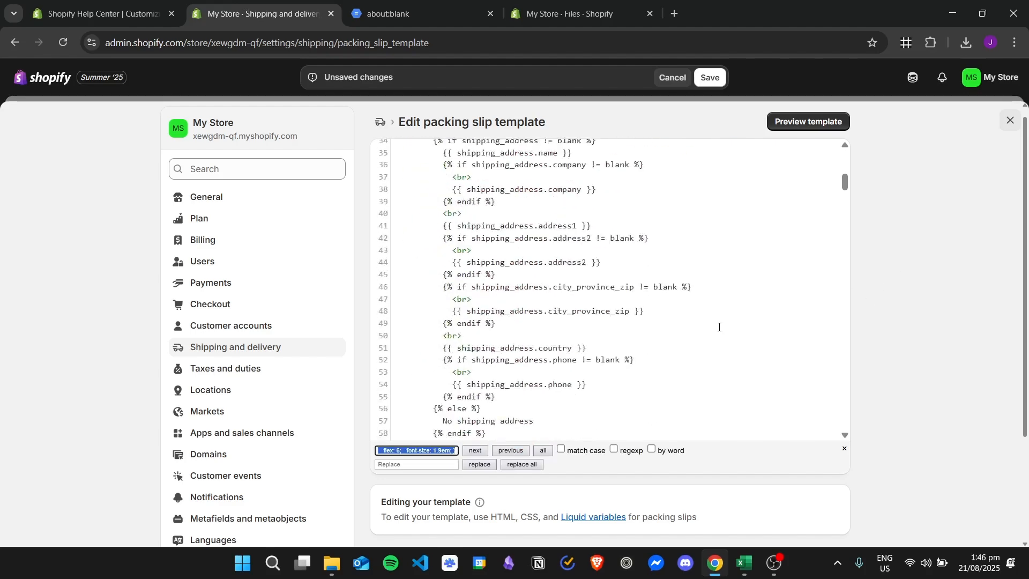
left_click(487, 464)
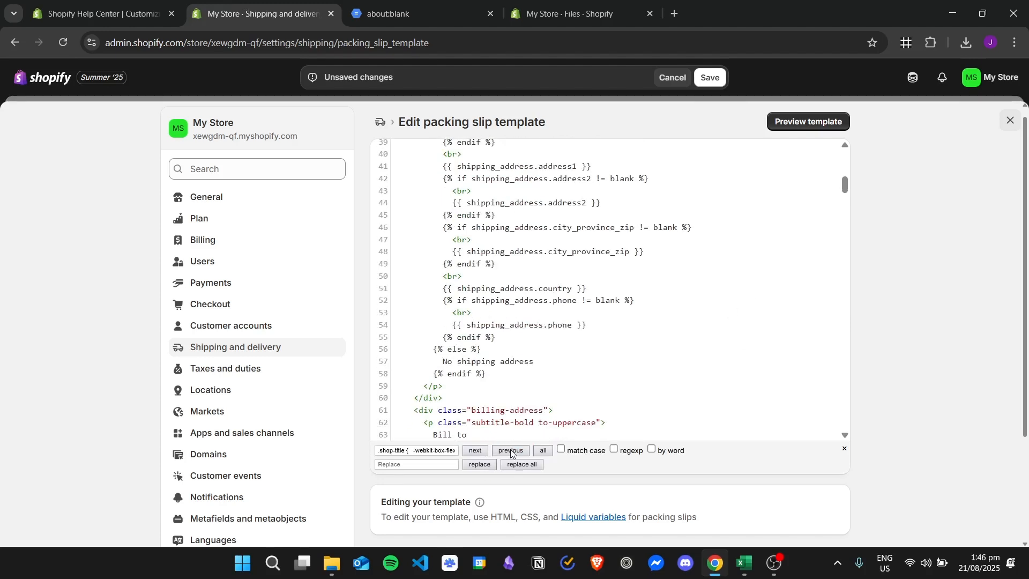
left_click(567, 452)
triple_click(443, 450)
key("BackSpace")
scroll(661, 331, "down", 6)
scroll(661, 330, "down", 2)
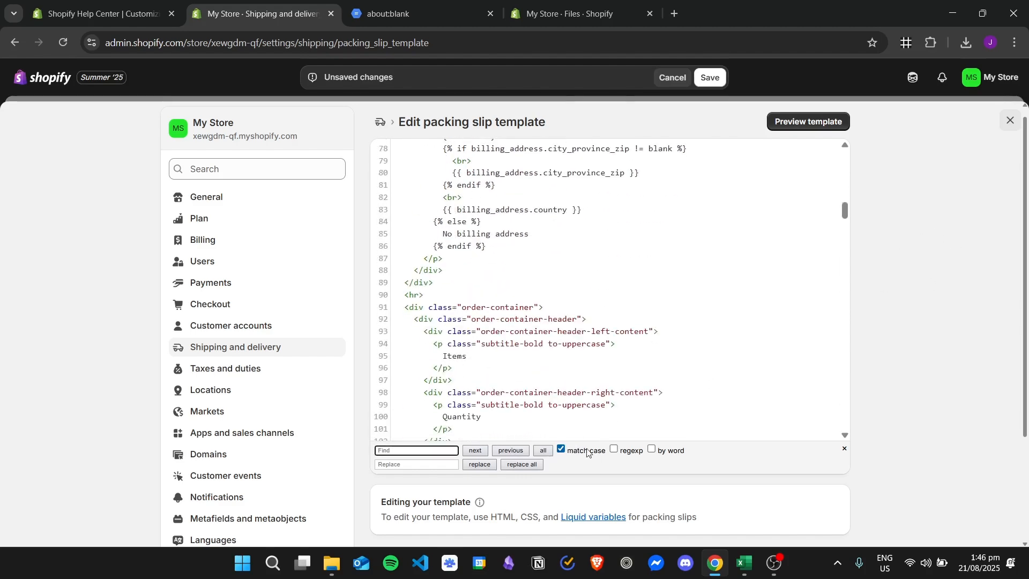
left_click(585, 452)
scroll(676, 278, "down", 5)
left_click(30, 13)
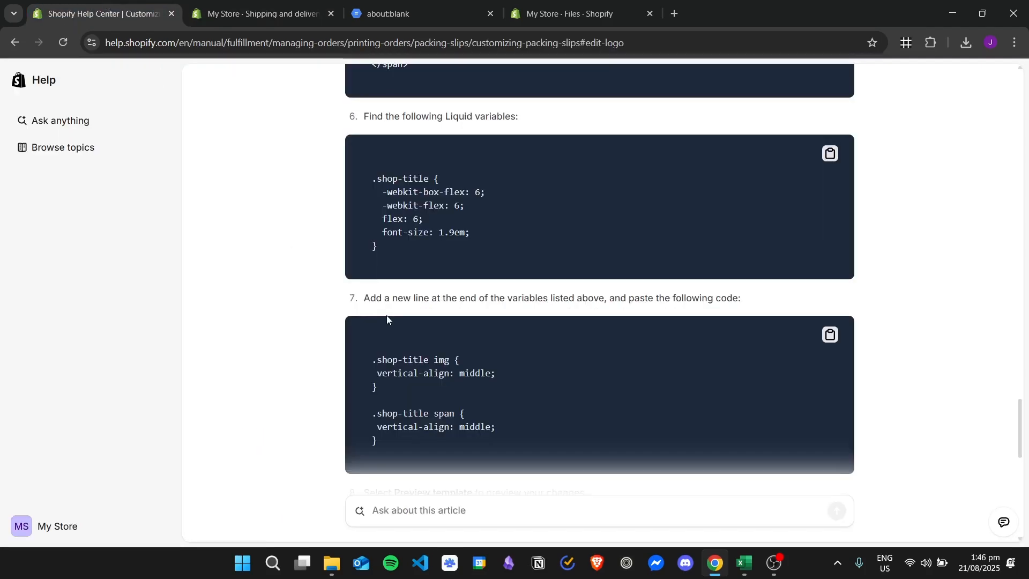
left_click(261, 14)
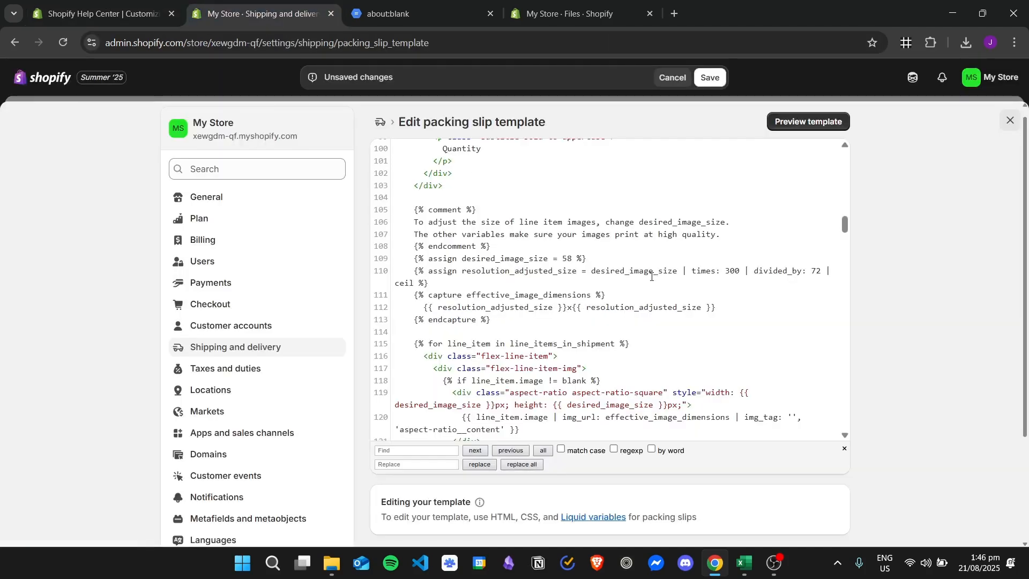
- Search the template for shop-title to locate its CSS rule
key("ctrl+f")
type("shop-title")
key("Return")
scroll(578, 299, "down", 5)
scroll(571, 296, "up", 3)
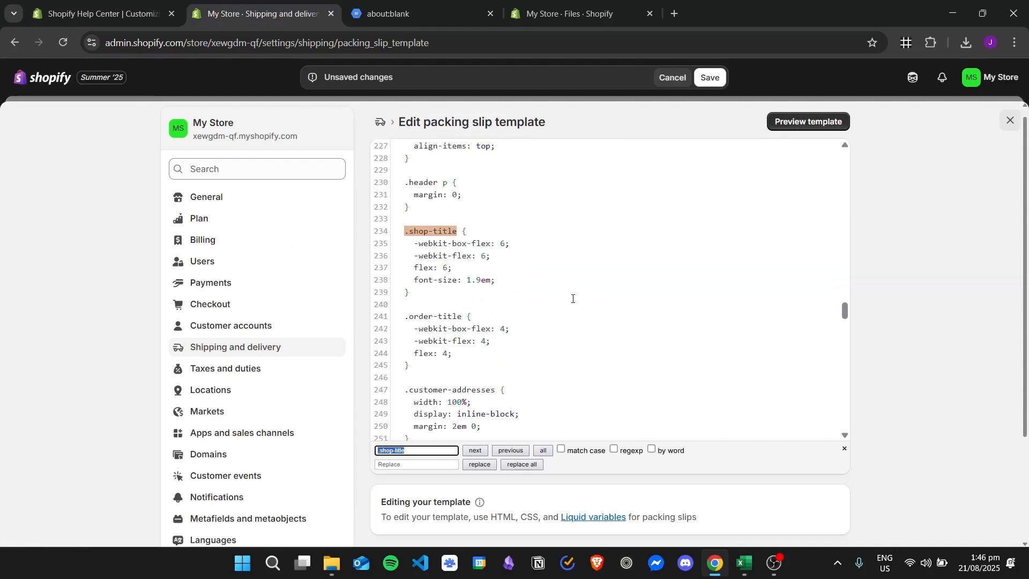
scroll(571, 294, "down", 2)
- Copy the article's vertical-align middle rules for .shop-title img and span and paste them after the .shop-title rule
left_click(28, 4)
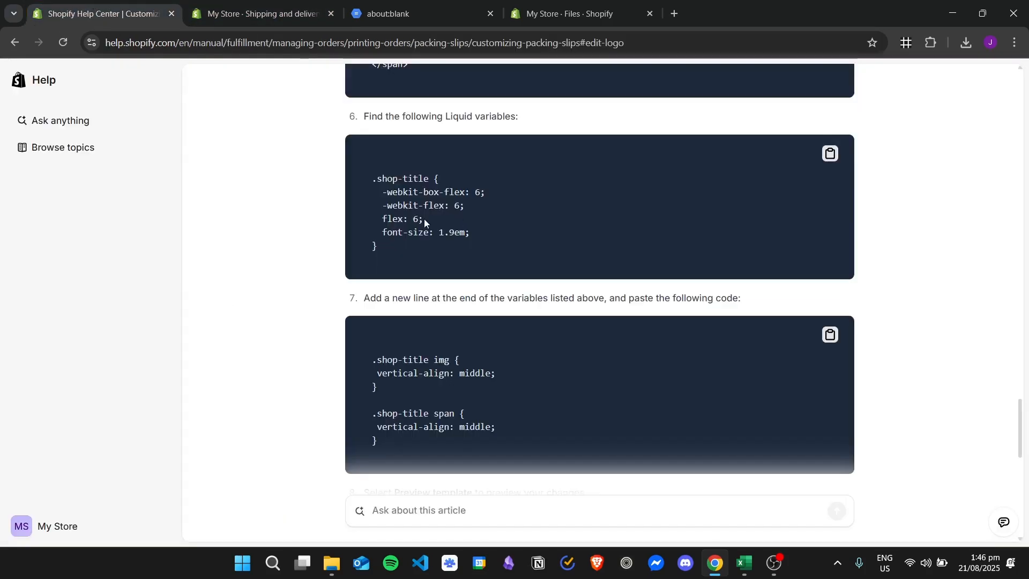
scroll(375, 164, "down", 2)
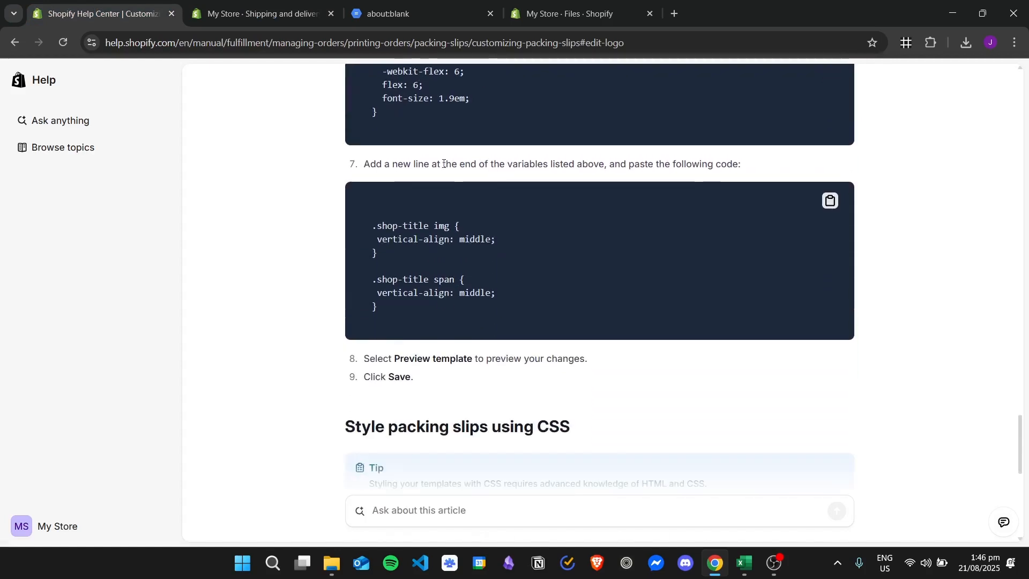
left_click_drag(396, 164, 654, 167)
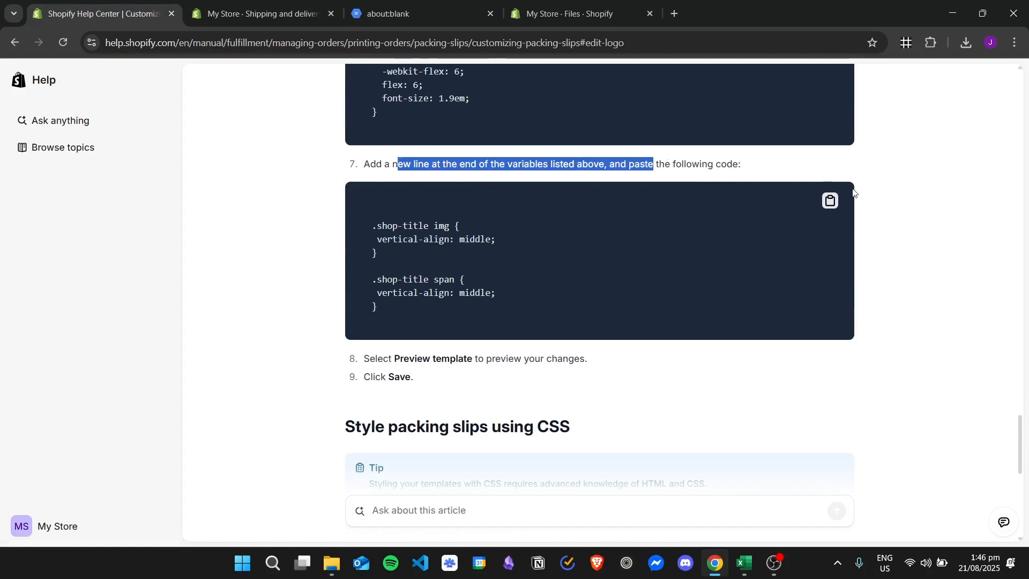
left_click(832, 202)
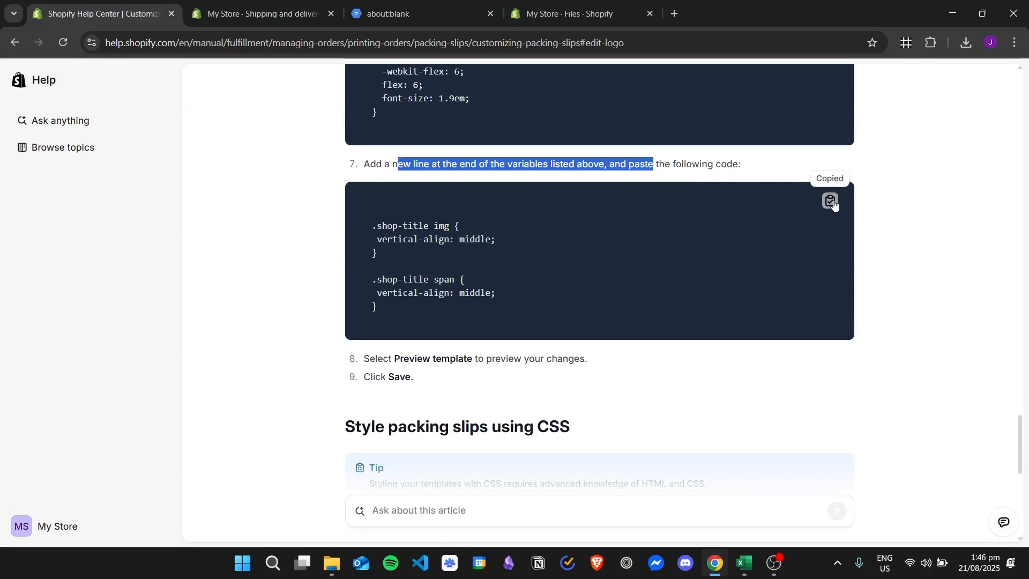
key("ctrl+Tab")
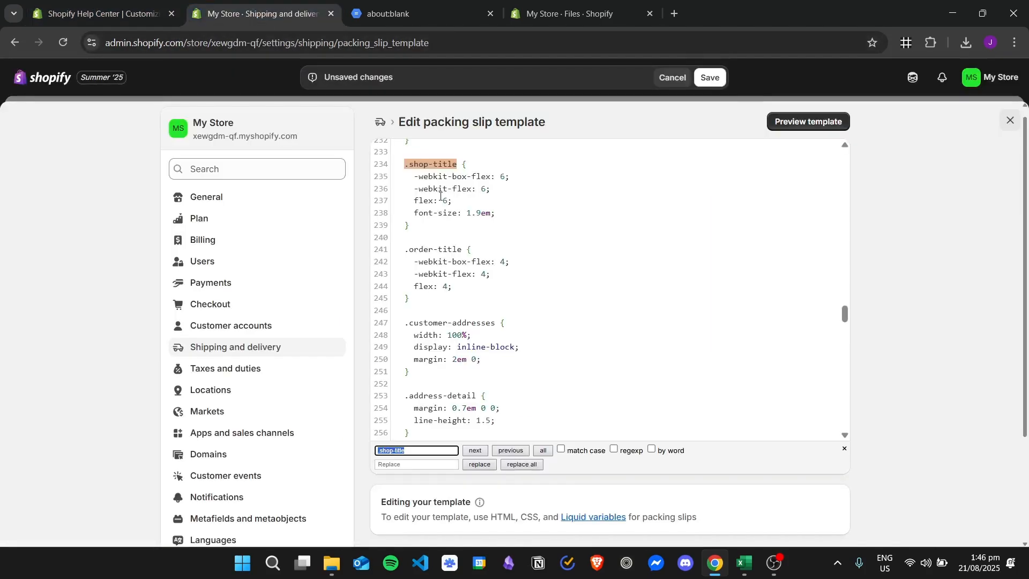
left_click(432, 228)
key("Escape")
key("Return")
key("Return")
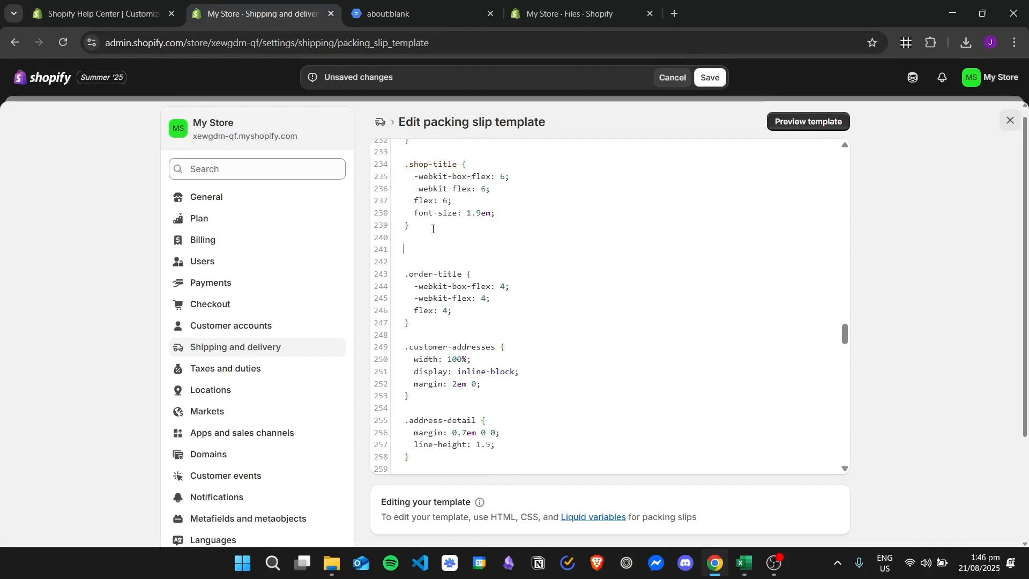
key("ctrl+v")
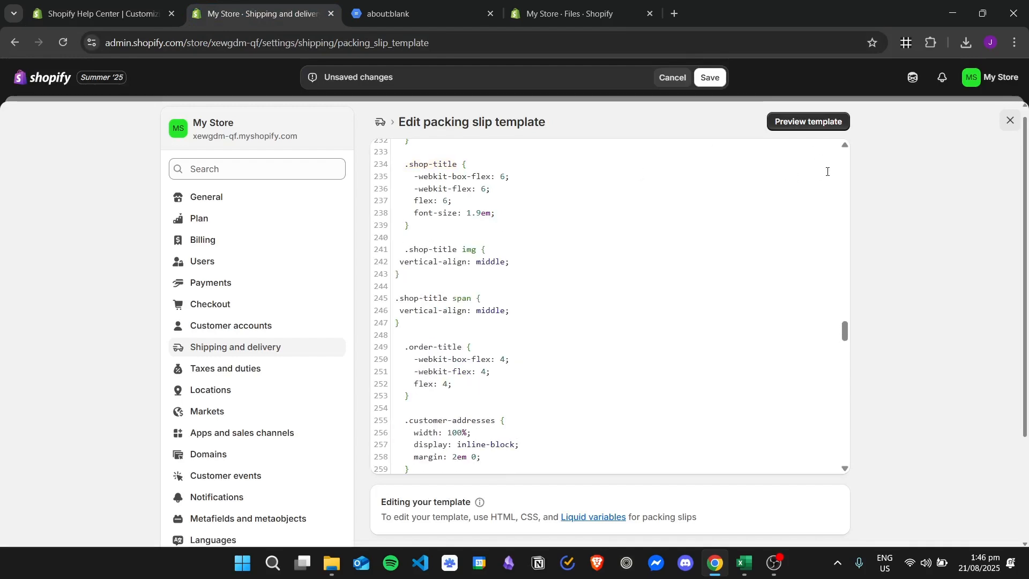
- Save the packing slip template and preview it
left_click(710, 79)
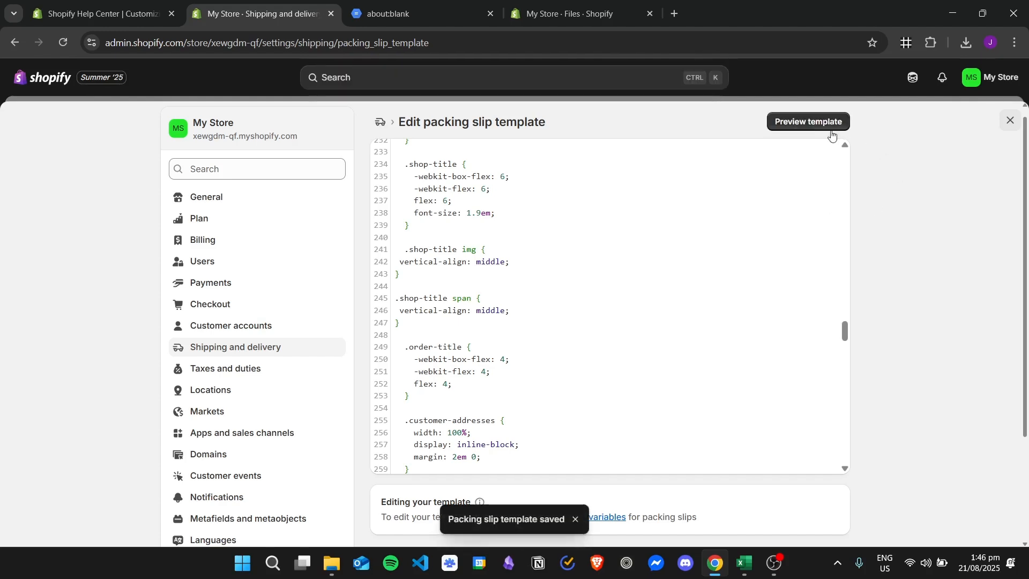
left_click(828, 130)
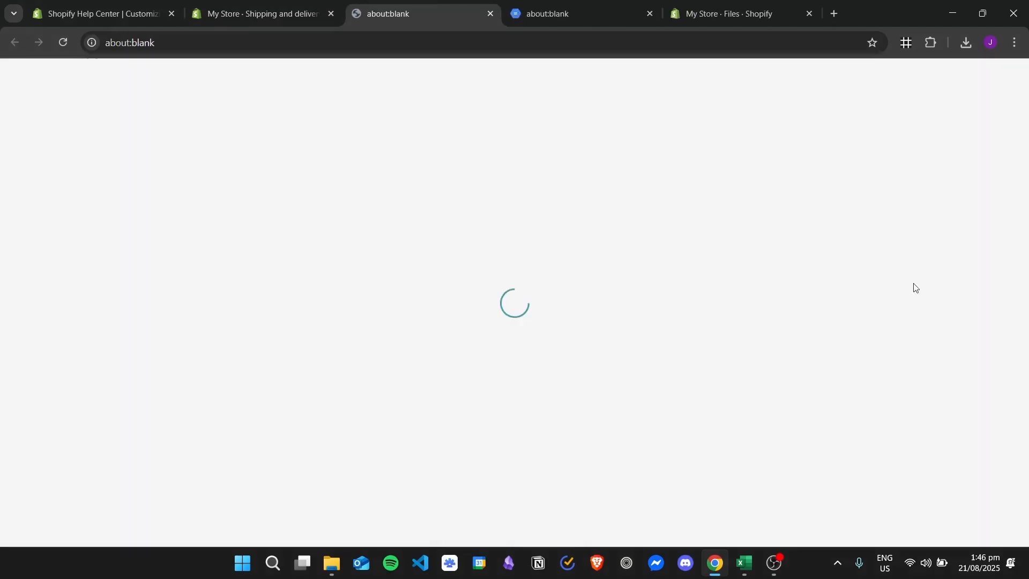
left_click(649, 14)
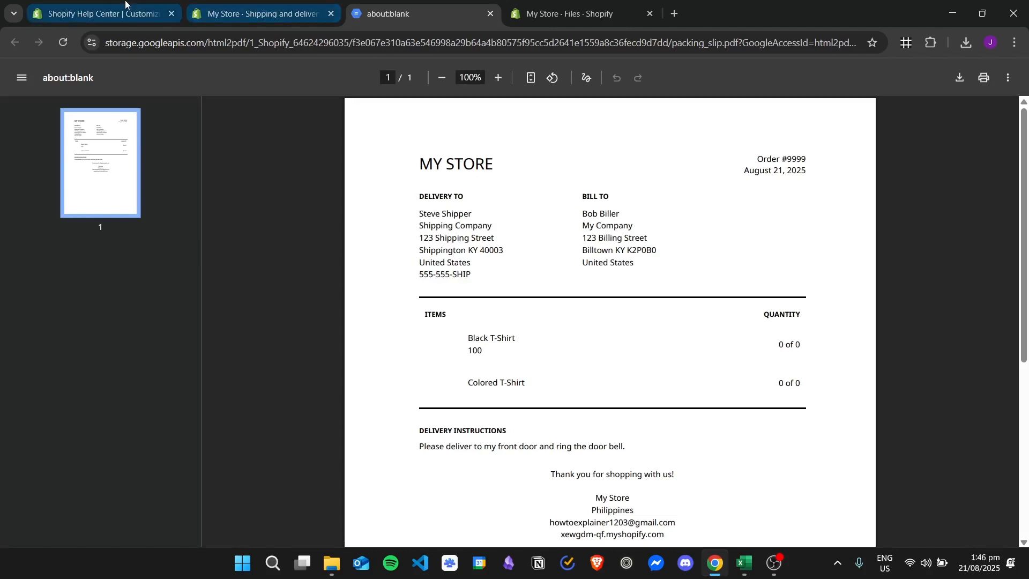
left_click(127, 5)
left_click(386, 6)
left_click(283, 4)
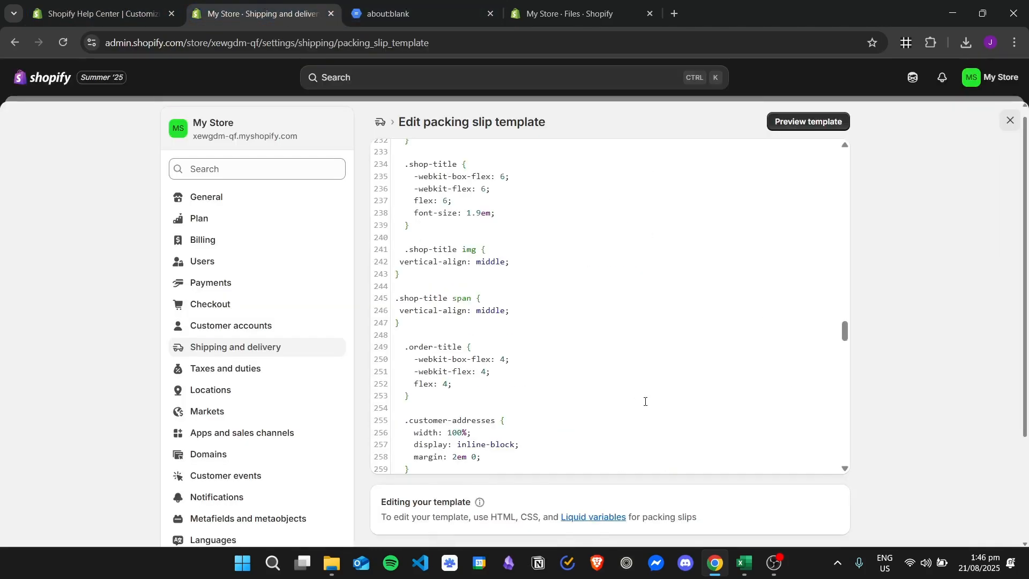
- Copy the URL of the uploaded logo file from the store's Files list
scroll(630, 368, "up", 15)
scroll(629, 369, "up", 20)
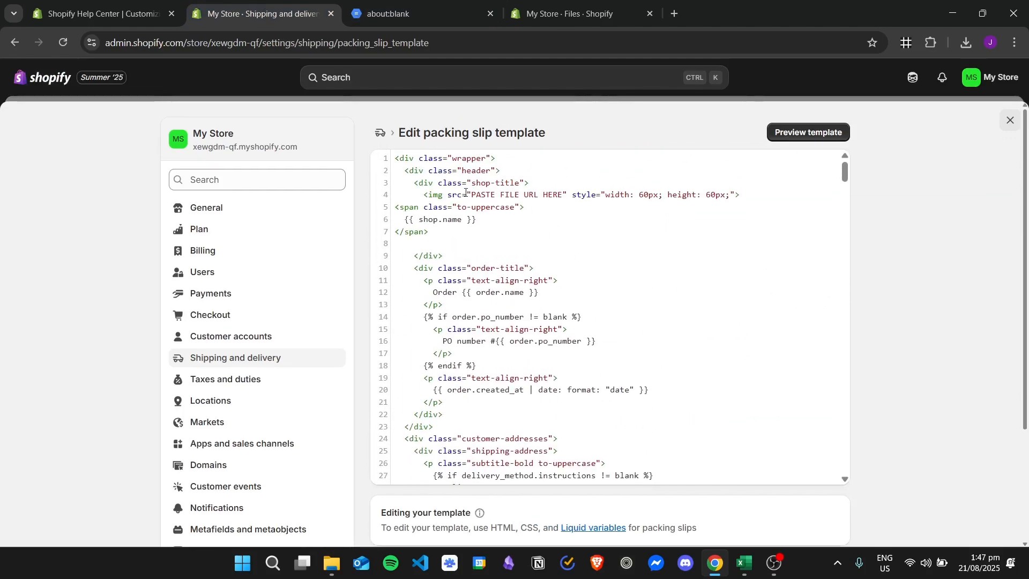
left_click_drag(472, 194, 560, 194)
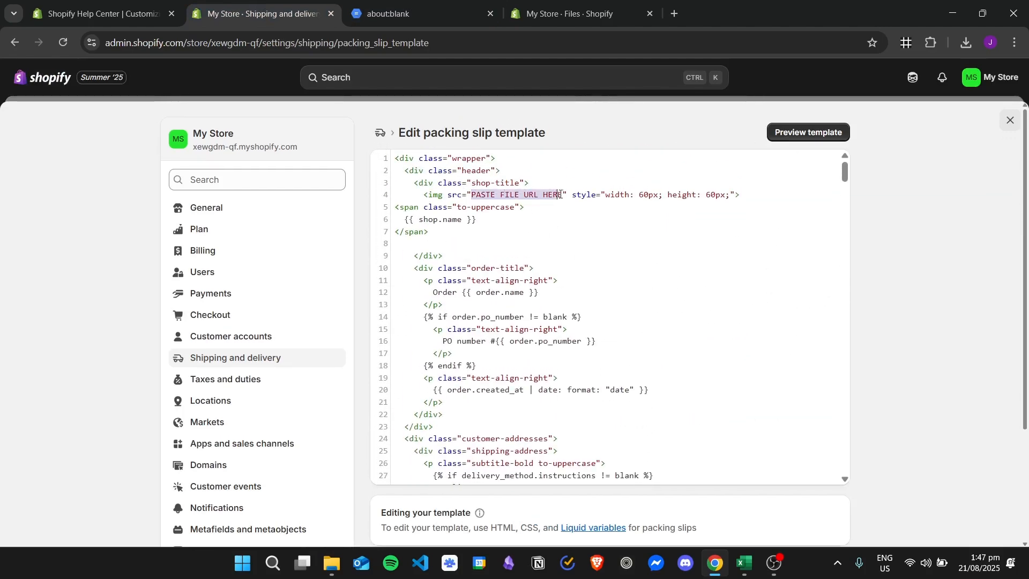
left_click(120, 4)
left_click(540, 4)
left_click_drag(571, 4, 377, 5)
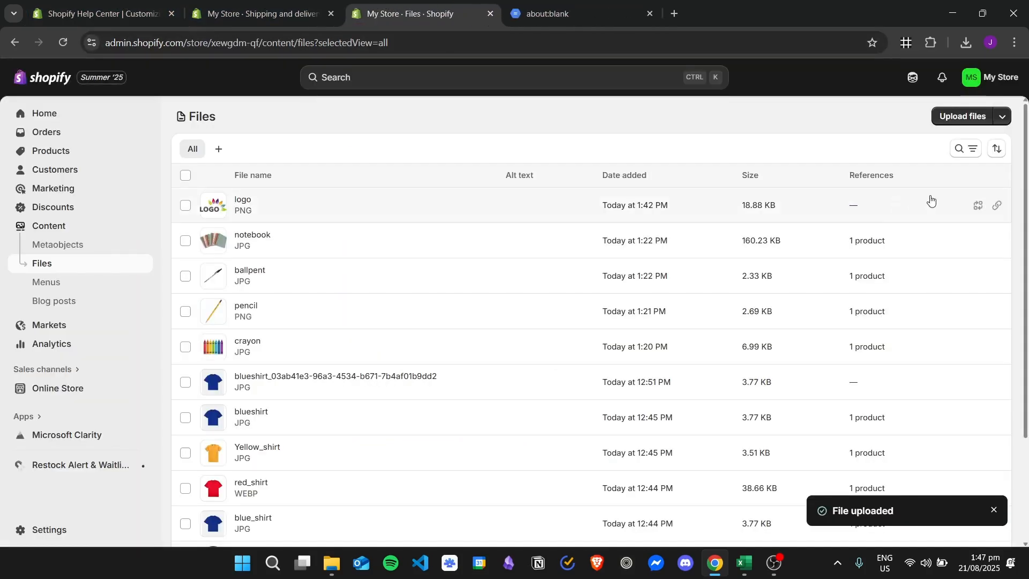
left_click(997, 205)
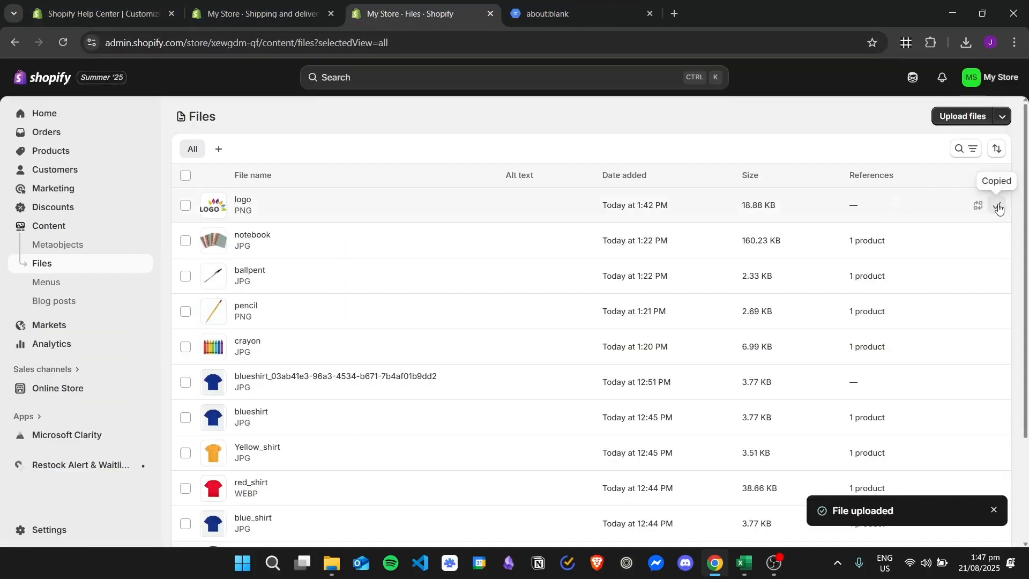
- Replace the PASTE FILE URL HERE placeholder in the shop-title img src with the copied logo URL
left_click(250, 5)
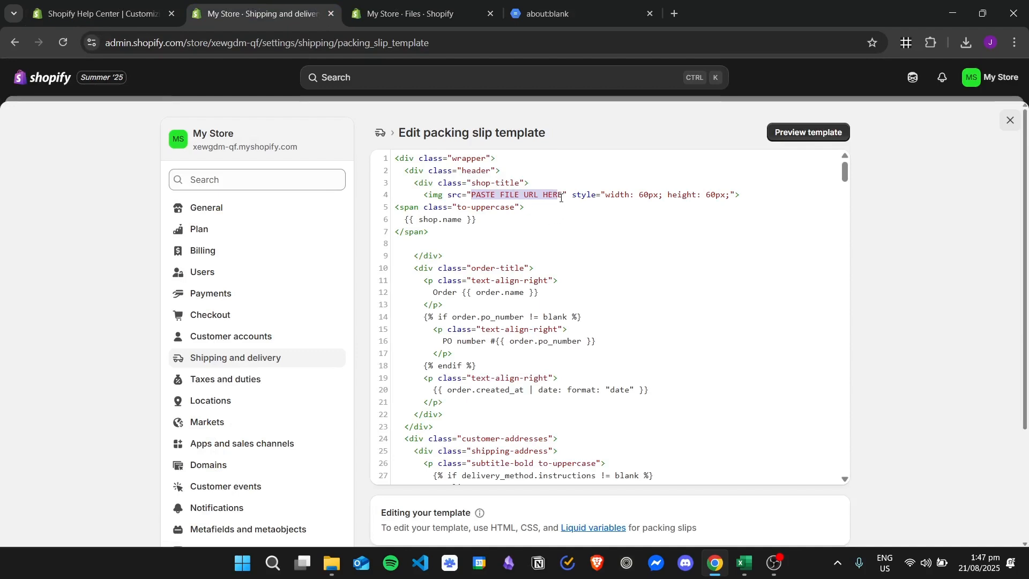
left_click_drag(561, 198, 475, 199)
key("ctrl+v")
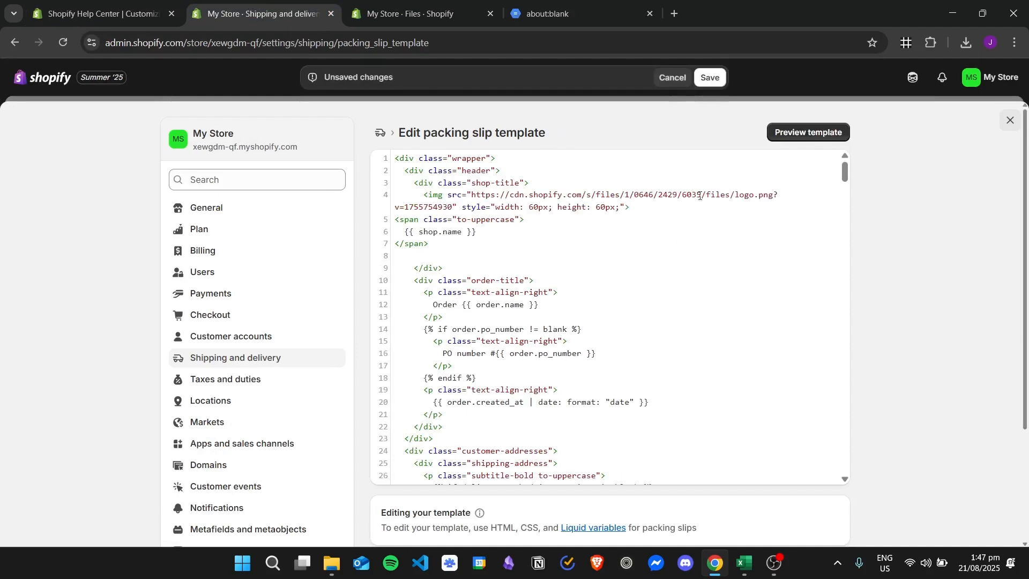
- Save the packing slip template, preview it, and return to the template editor
left_click(709, 78)
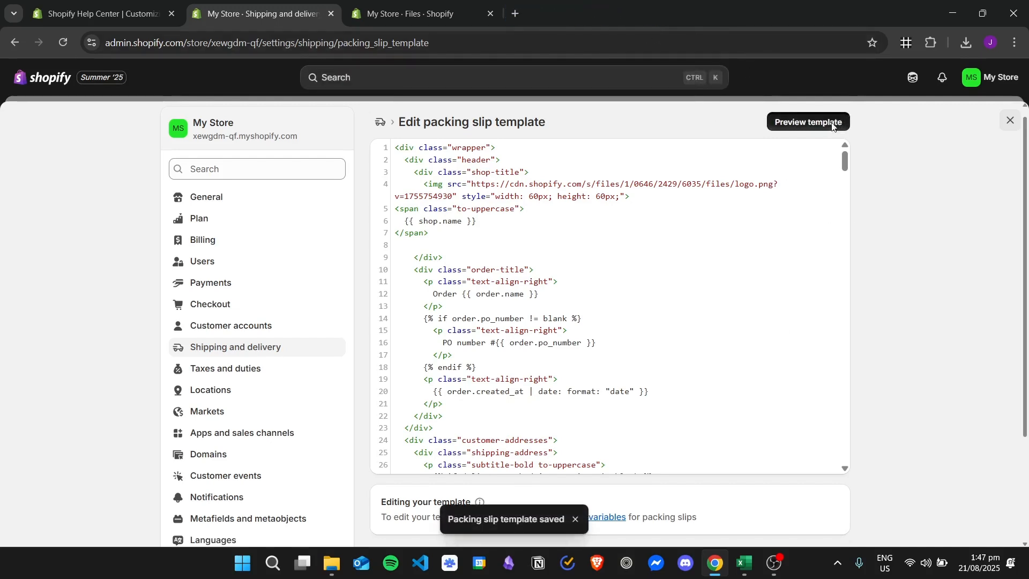
left_click(832, 127)
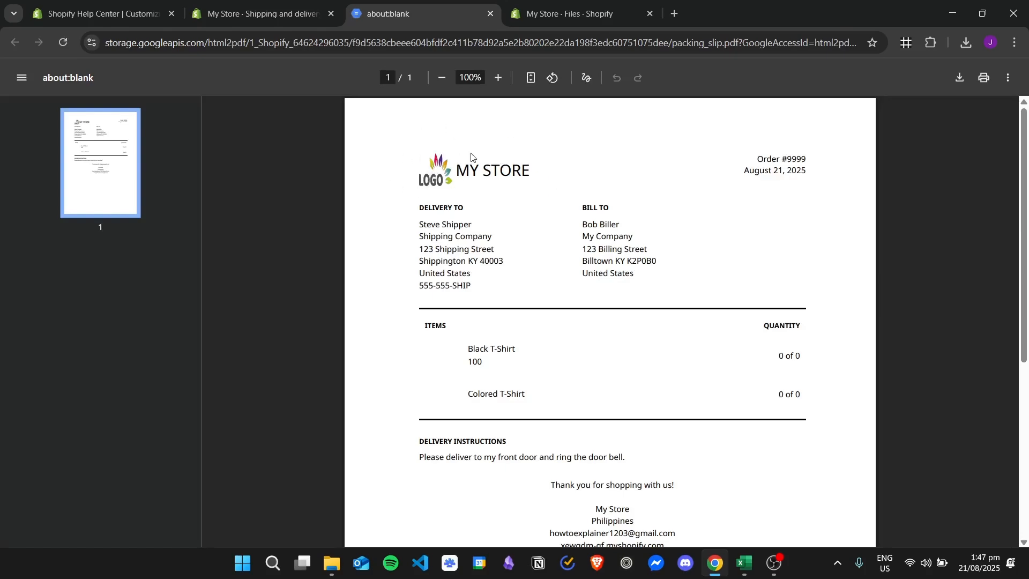
left_click(290, 8)
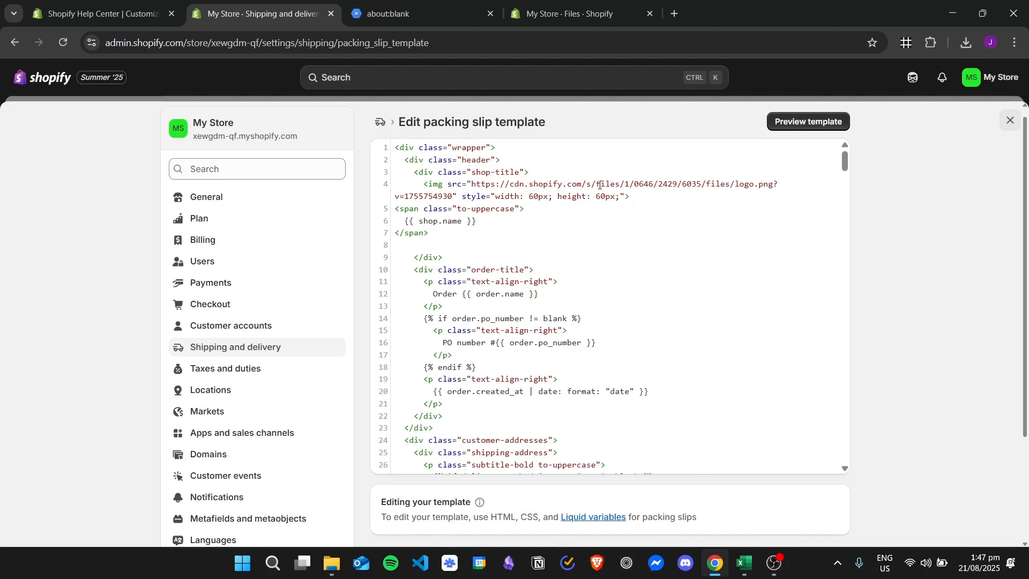